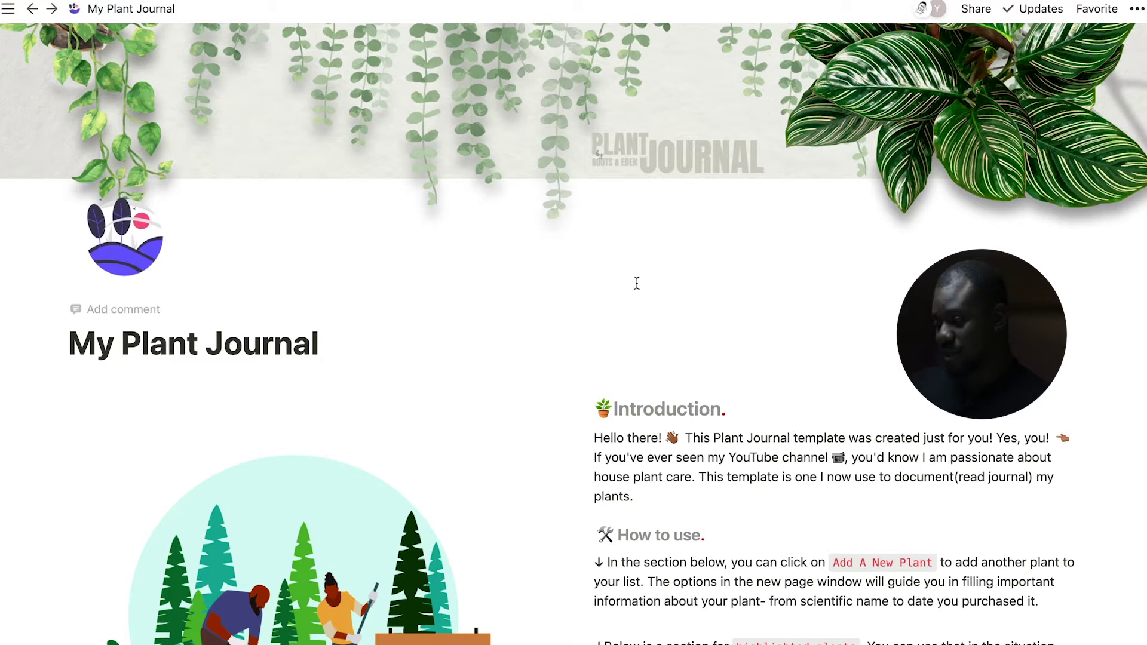
- Read through the plant journal page from the introduction, past the special attention and houseplant sections, down to Quick Notes
scroll(453, 341, "down", 3)
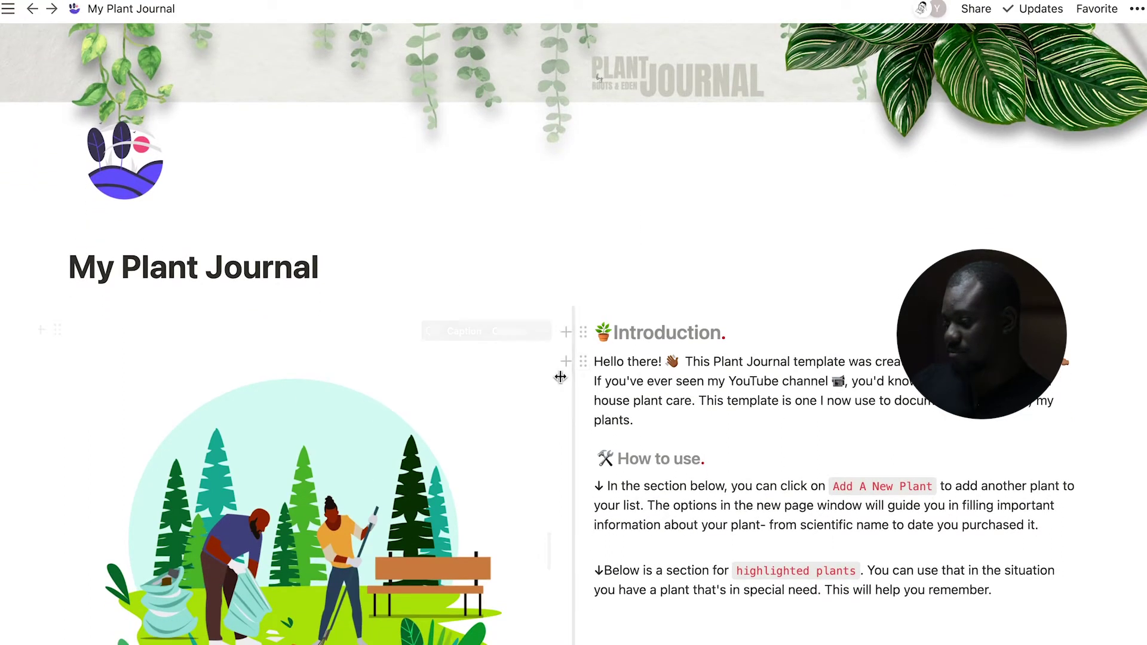
scroll(651, 454, "down", 3)
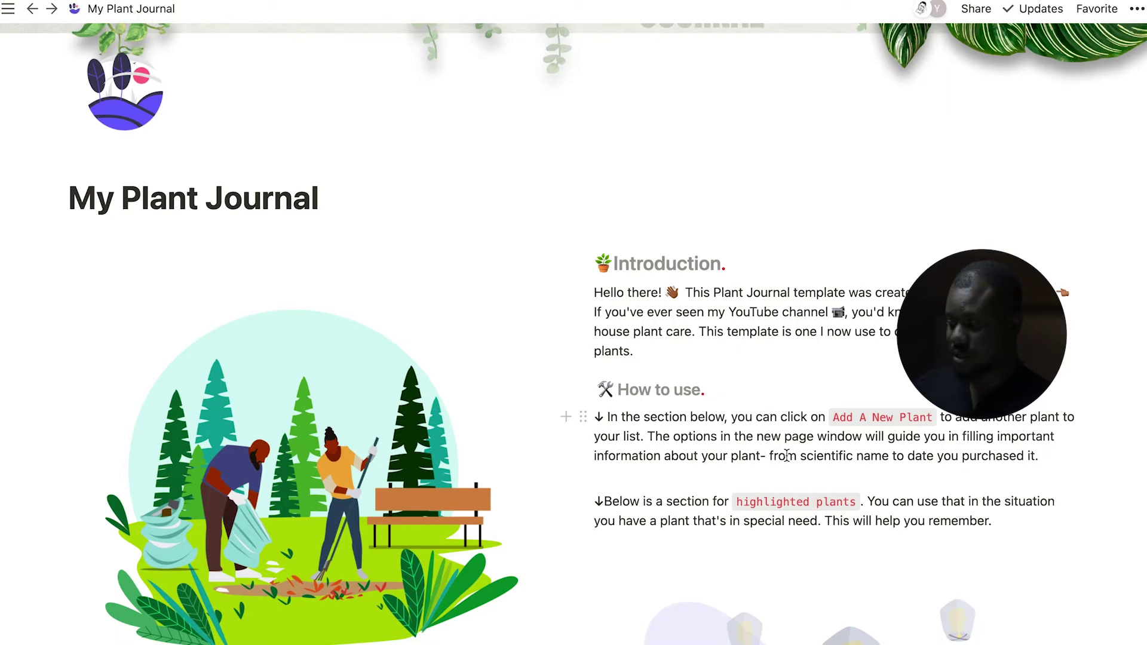
scroll(787, 456, "down", 2)
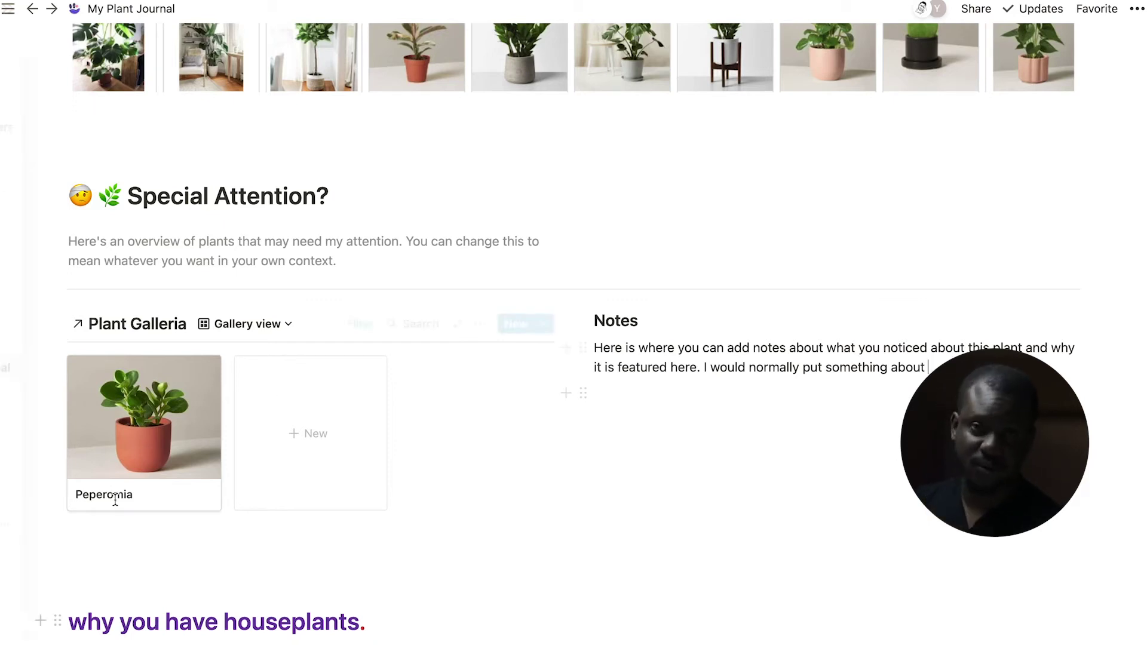
scroll(591, 406, "down", 8)
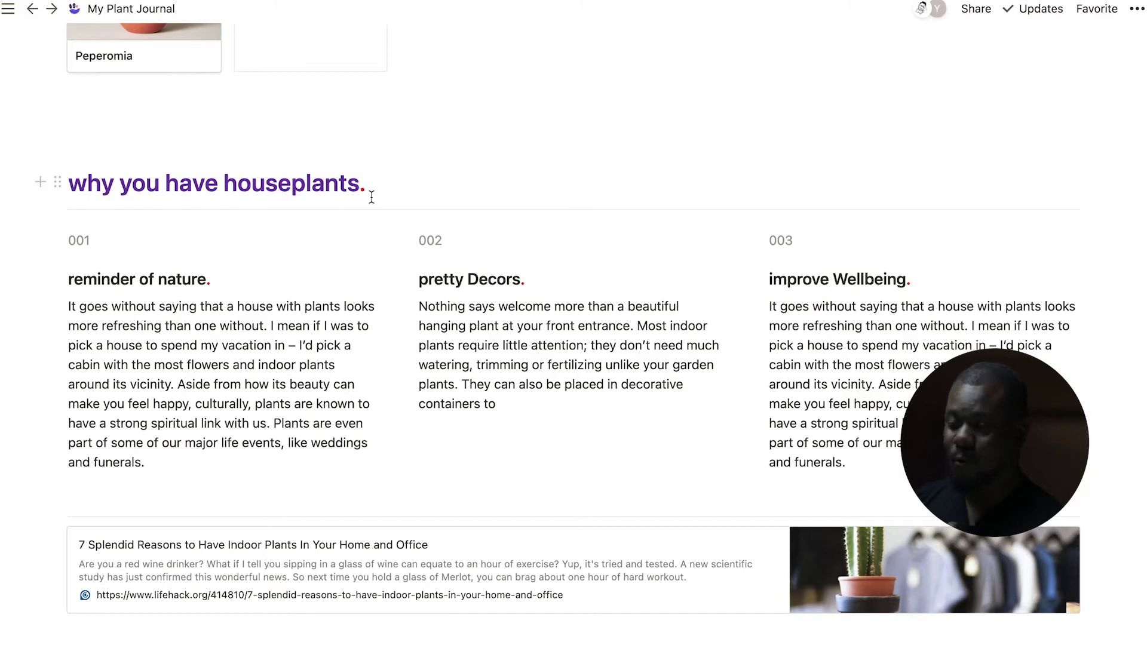
scroll(191, 256, "up", 2)
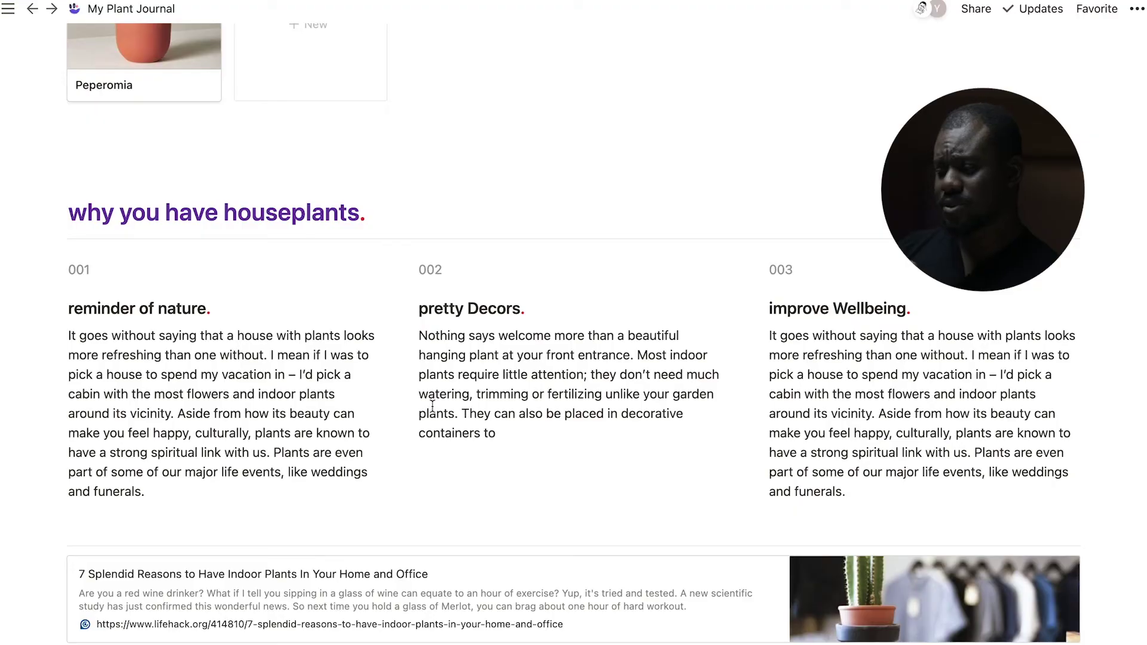
scroll(432, 405, "down", 1)
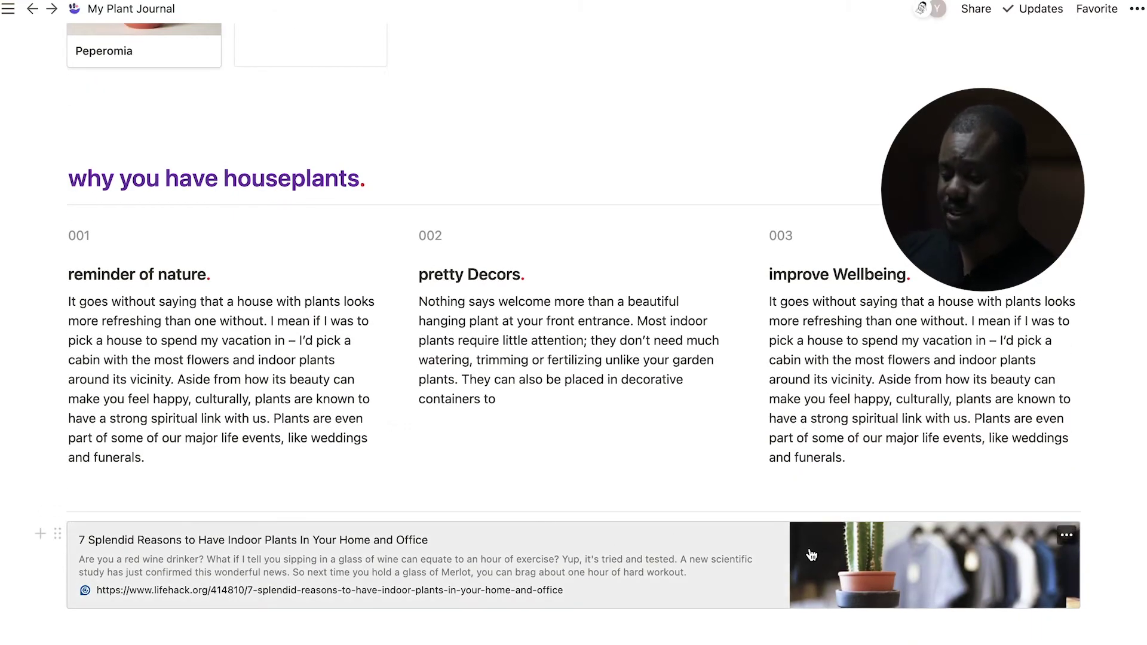
scroll(481, 478, "up", 3)
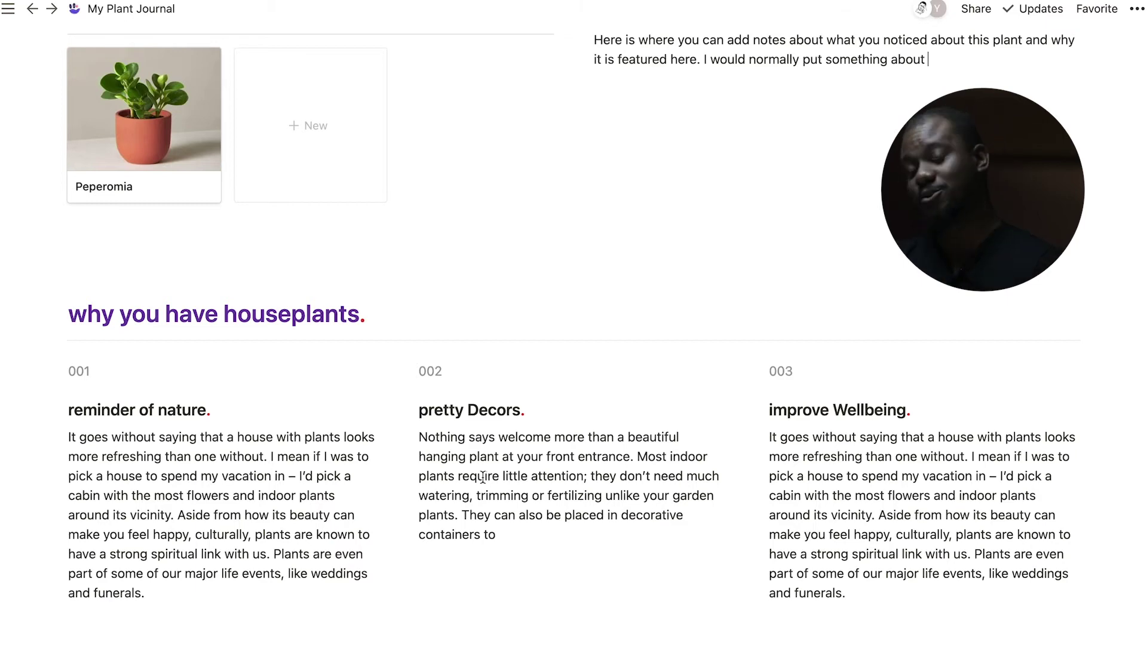
scroll(483, 476, "down", 2)
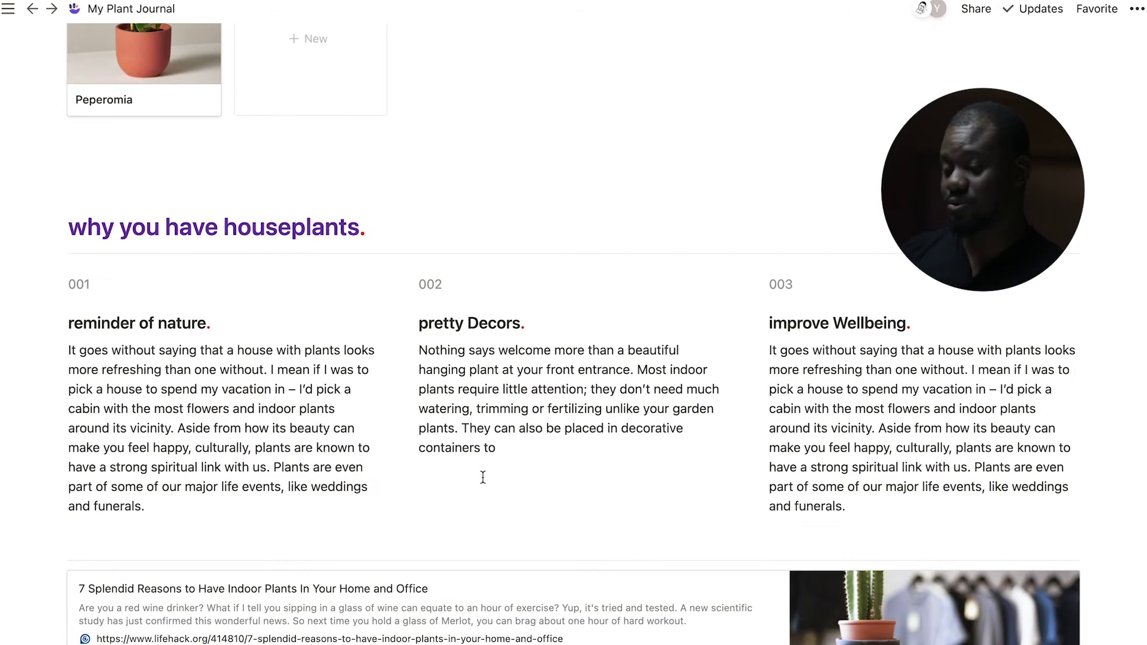
scroll(482, 476, "down", 10)
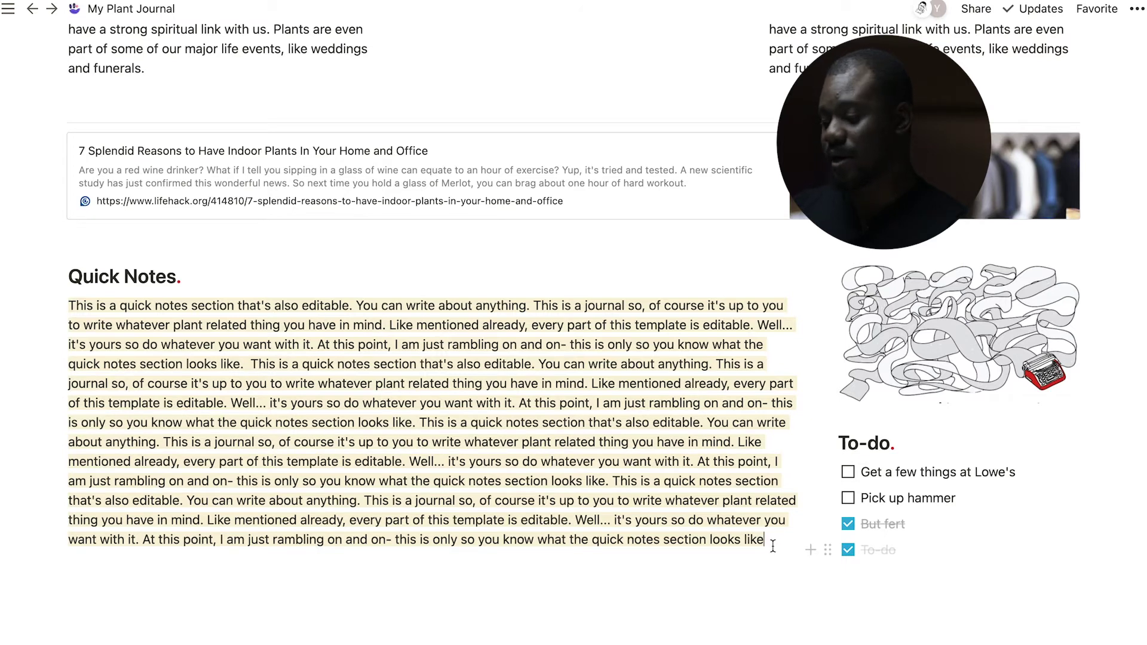
- Extend the end of the Quick Notes text with ". I am watching this video. And i think I like this template."
key("Return")
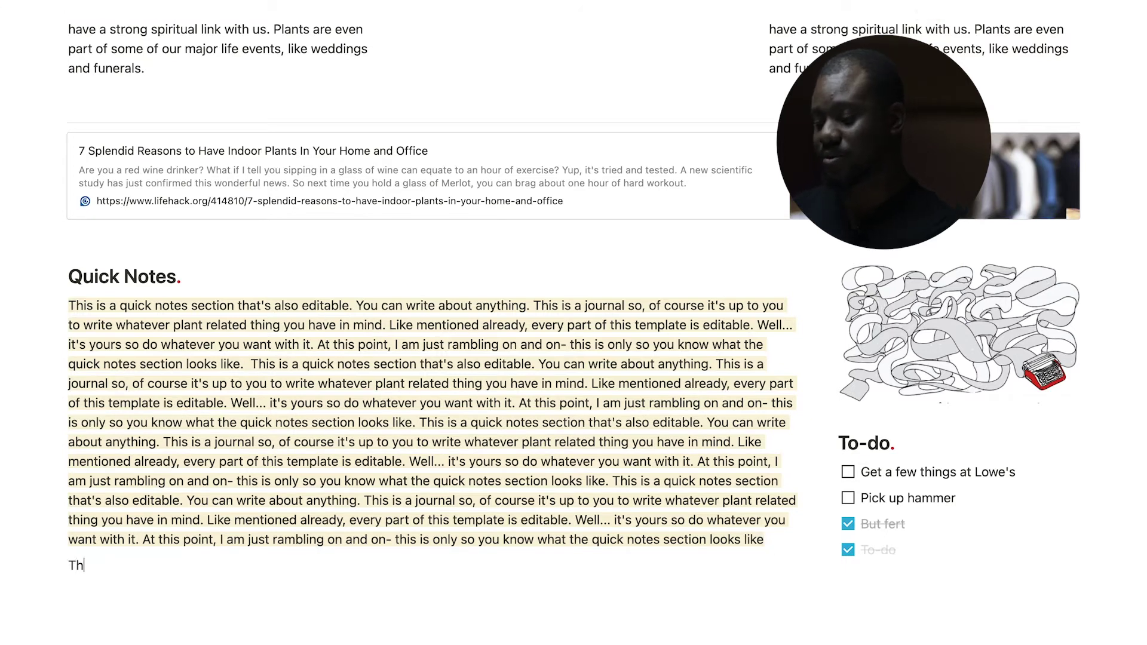
type(".")
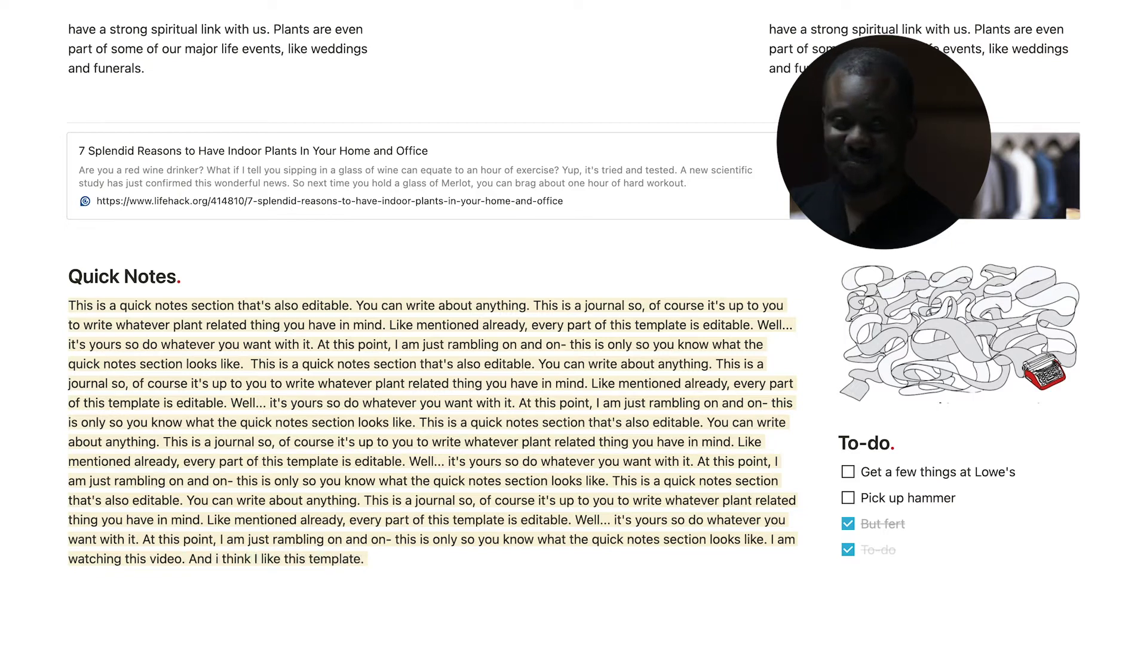
- Delete the checked "But fert" item from the To-do list
key("BackSpace")
key("BackSpace")
key("BackSpace")
key("BackSpace")
key("BackSpace")
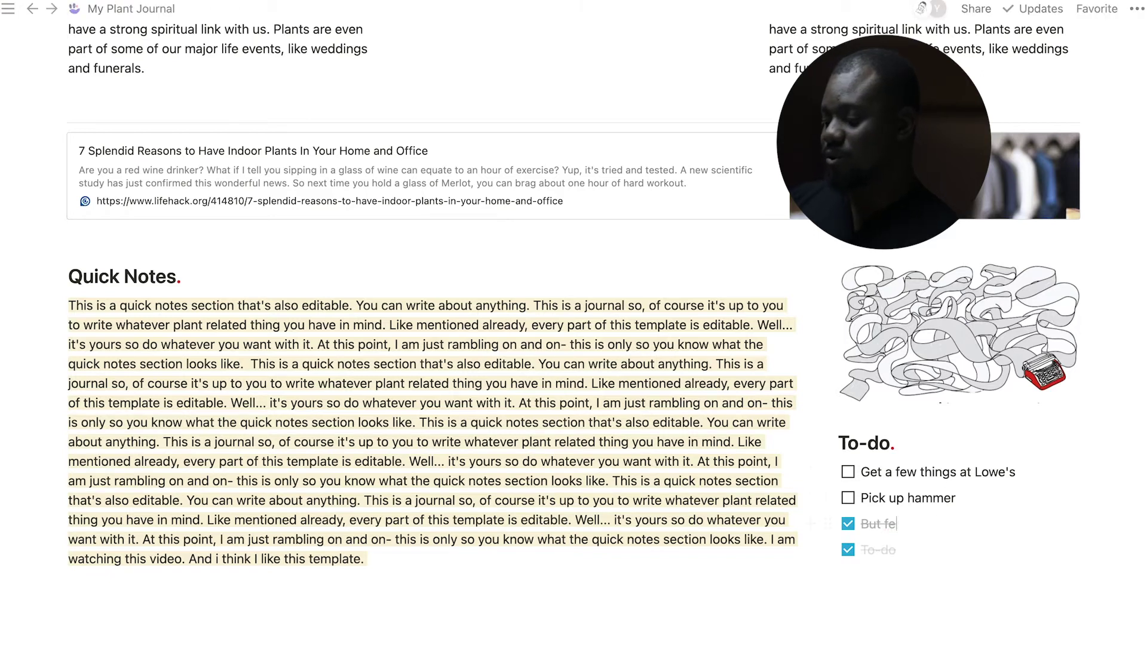
key("BackSpace")
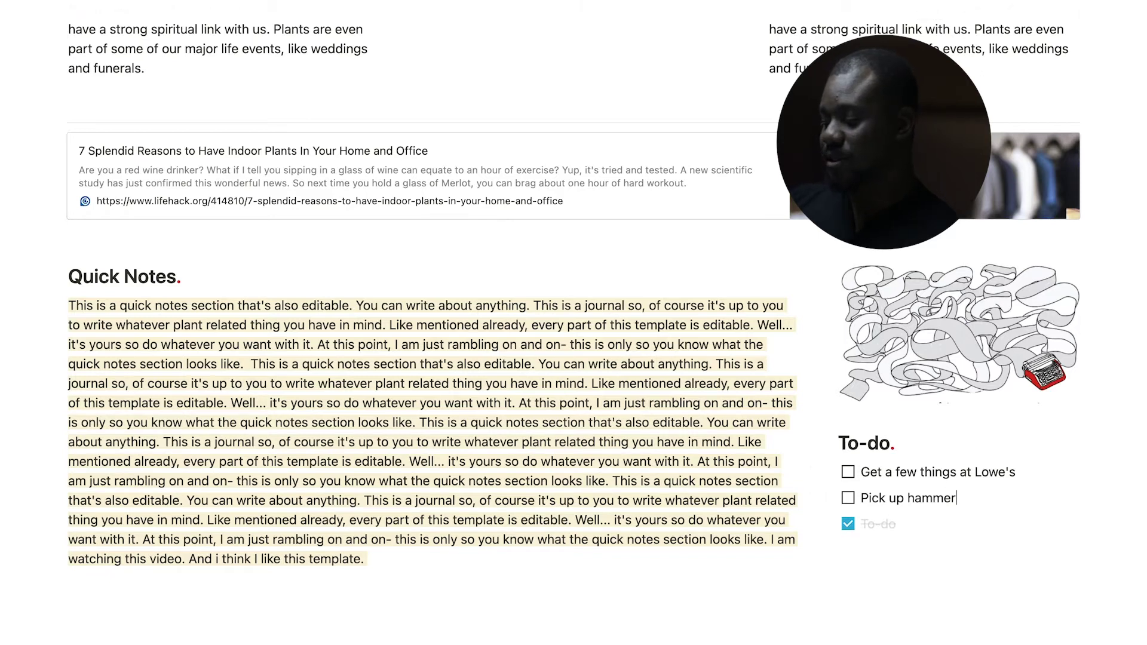
- Replace the "Pick up hammer" to-do text with "Remember to pick up the new plants"
key("BackSpace")
key("BackSpace")
key("BackSpace")
key("BackSpace")
key("BackSpace")
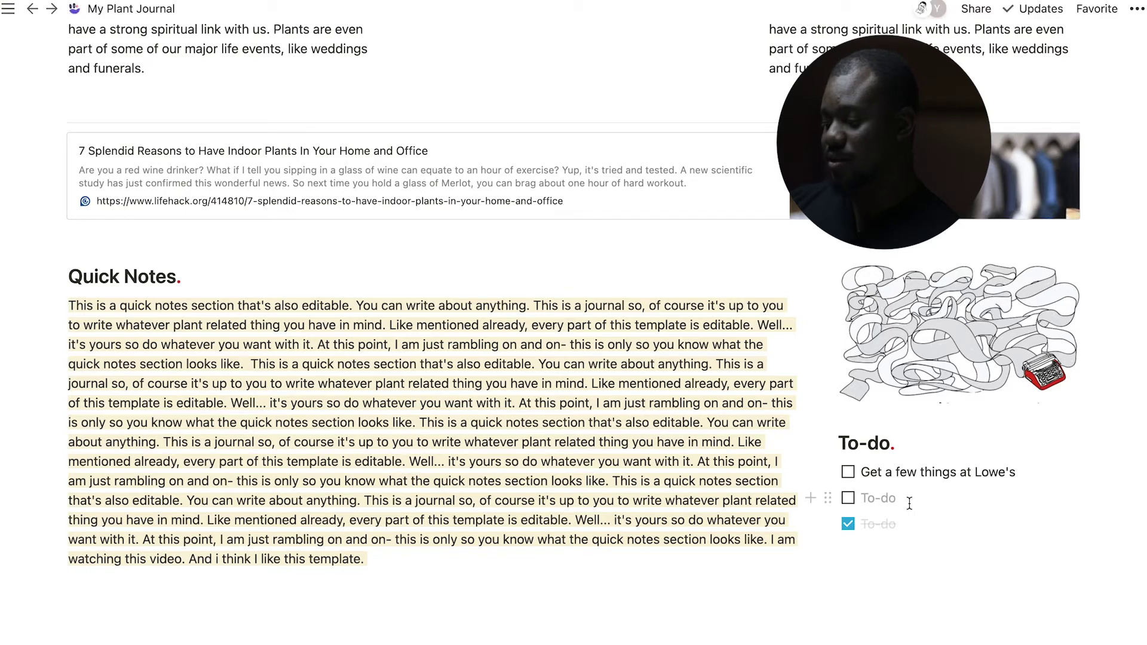
type("Reme")
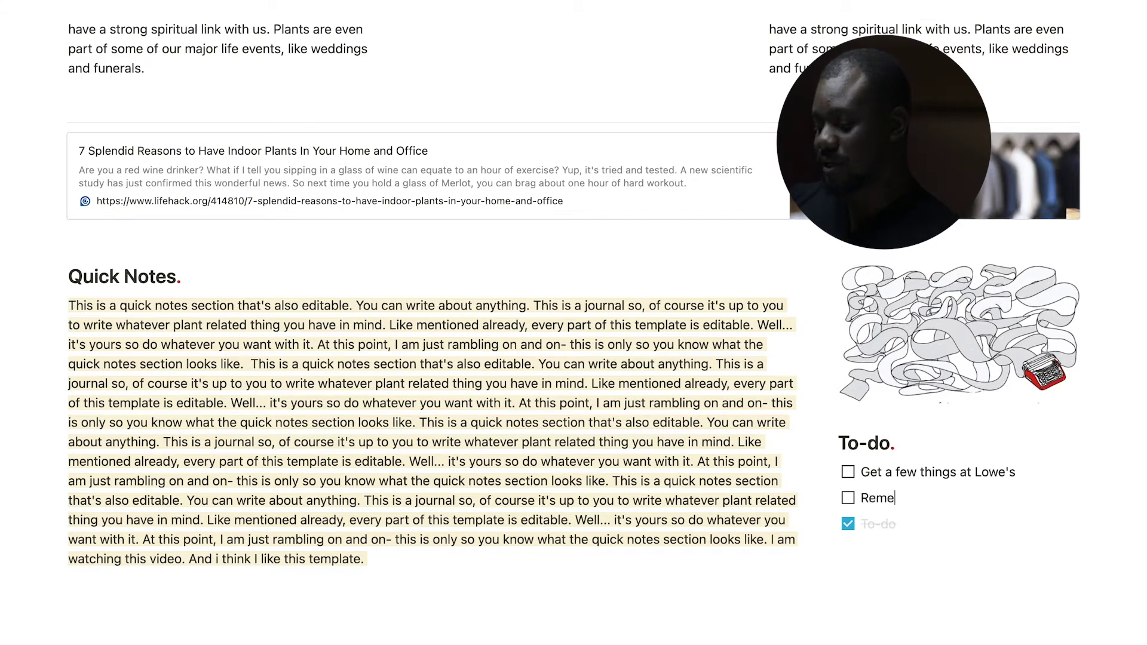
type("ber t")
key("BackSpace")
key("BackSpace")
key("BackSpace")
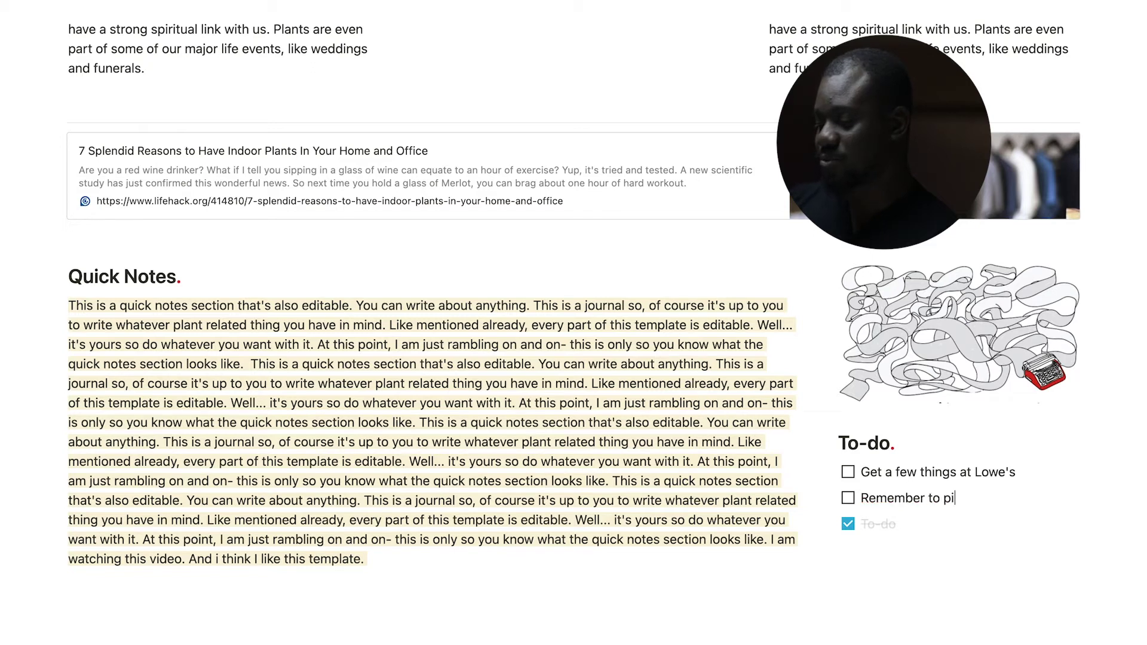
type("ember to pick up ")
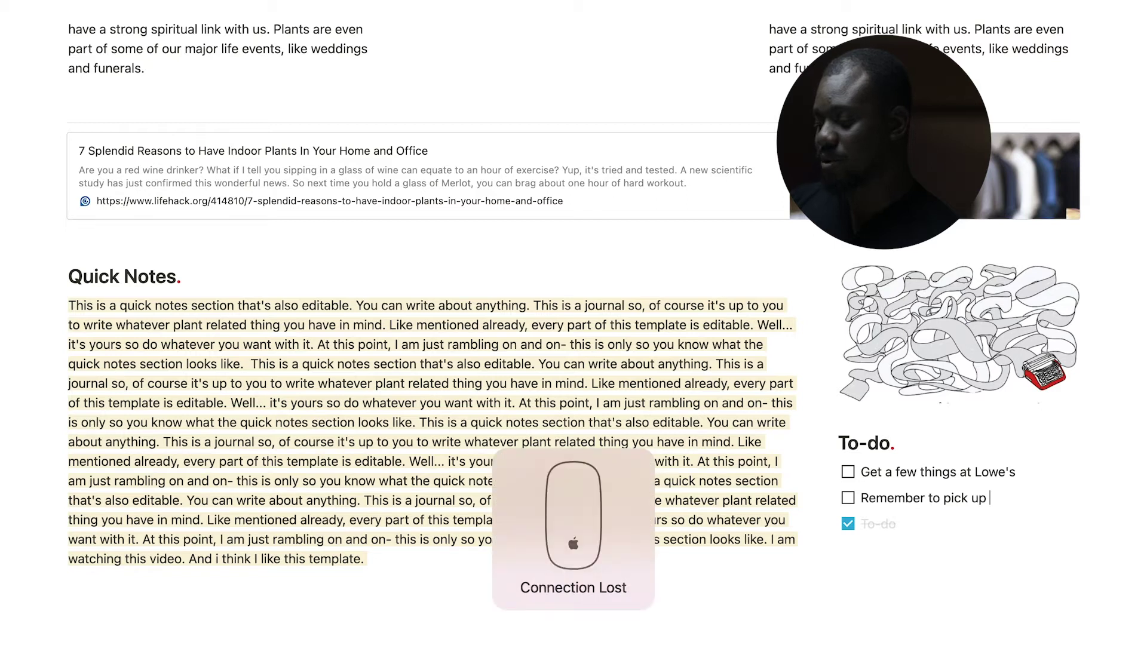
type("the new plants")
- Add the to-do "Remember to fertilize all plants in red pots." plus an empty one, and strip the checkbox from the empty checked item
key("Return")
type("Remember to fertilize all")
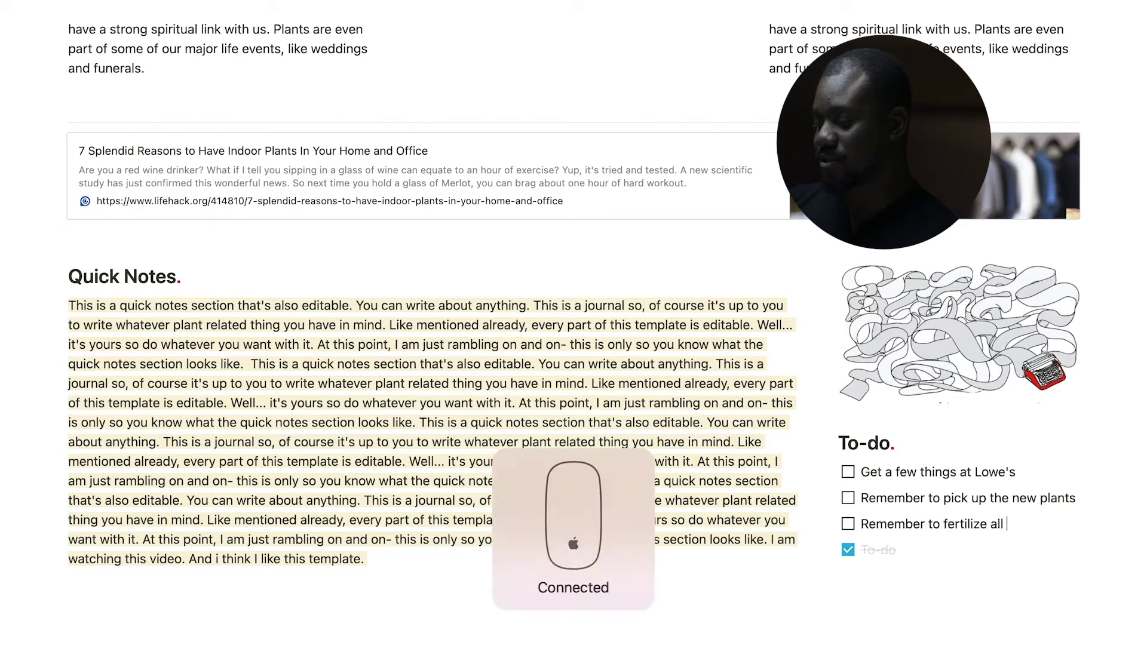
type(" plants in red pots.")
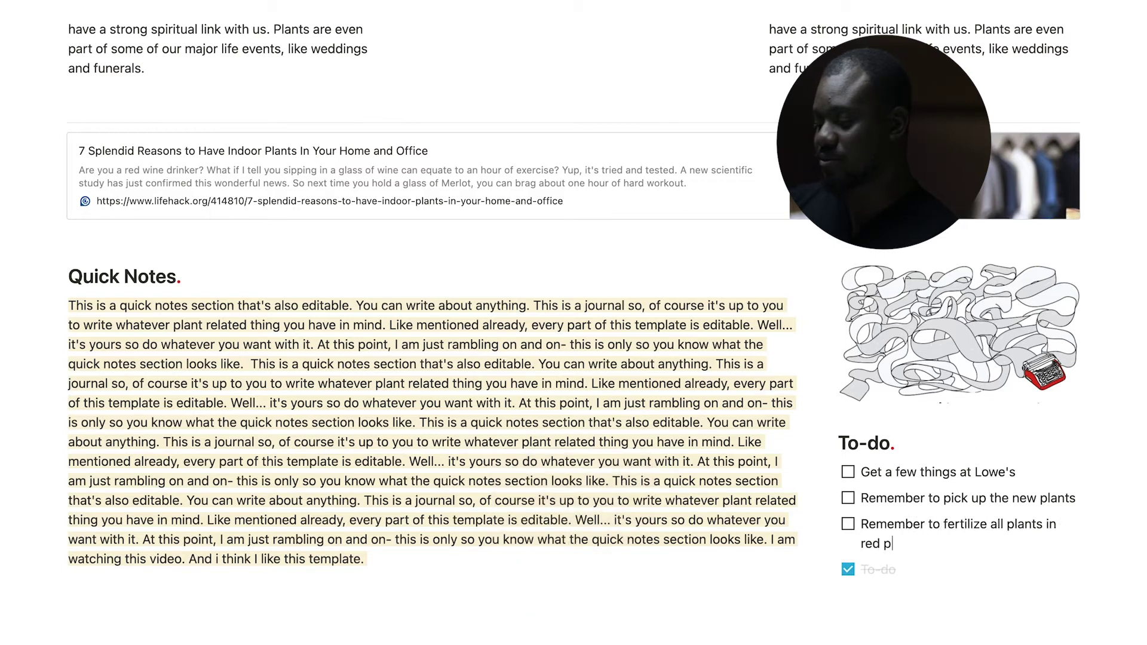
key("Return")
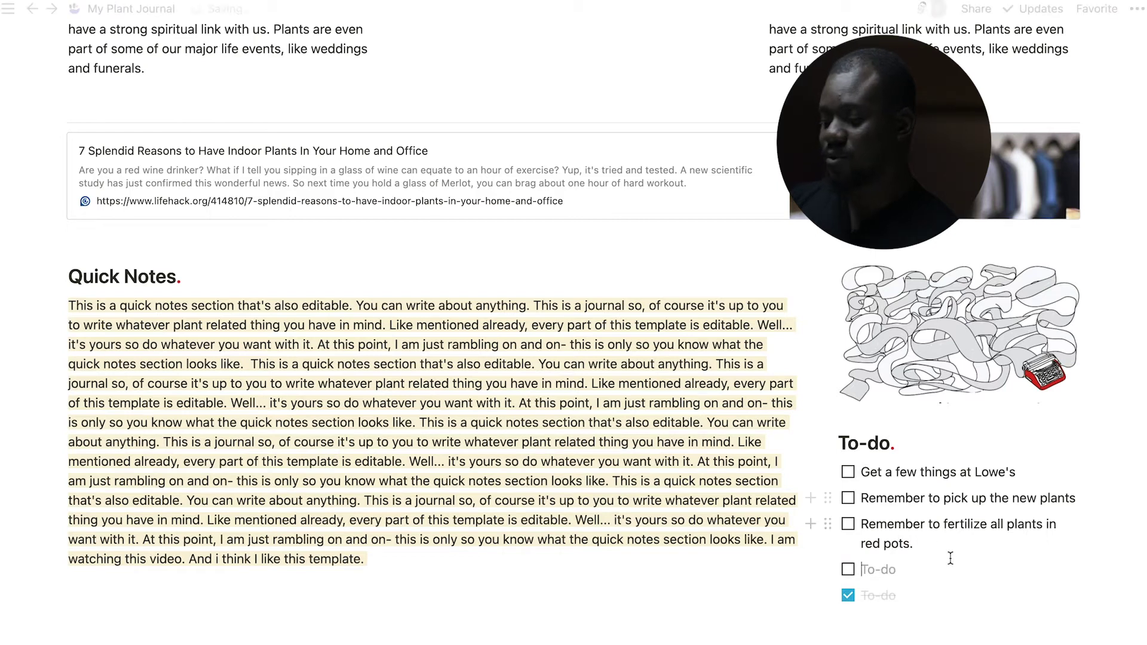
left_click(871, 595)
key("BackSpace")
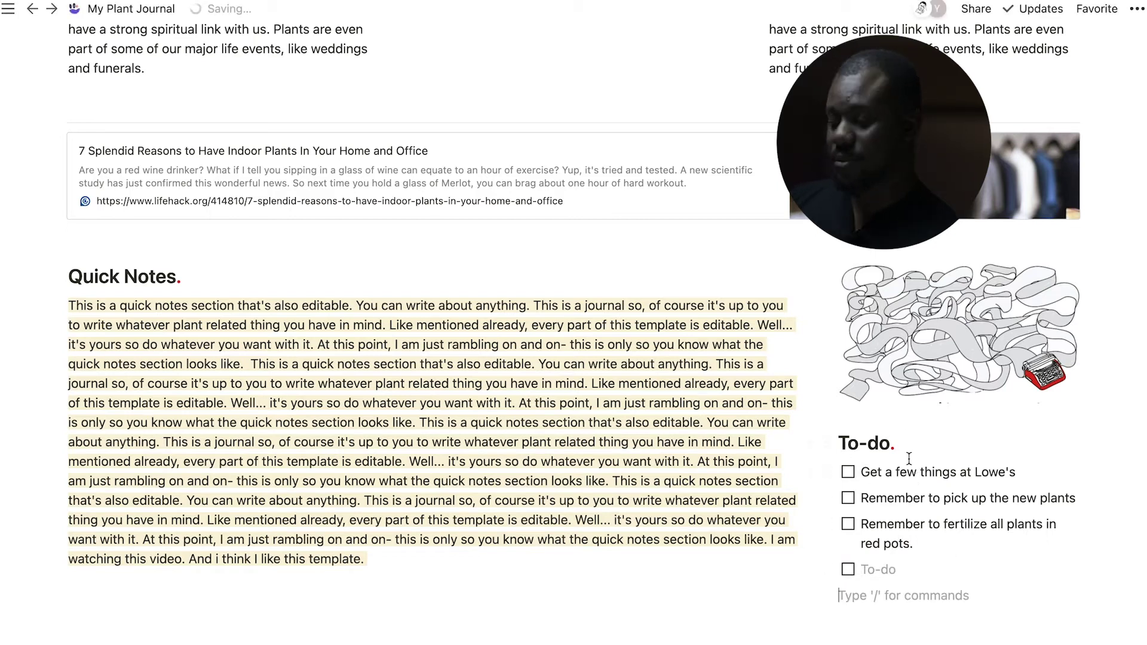
- Follow the "Add a new plant" link on the journal page to open the Plant Galleria
scroll(908, 458, "down", 5)
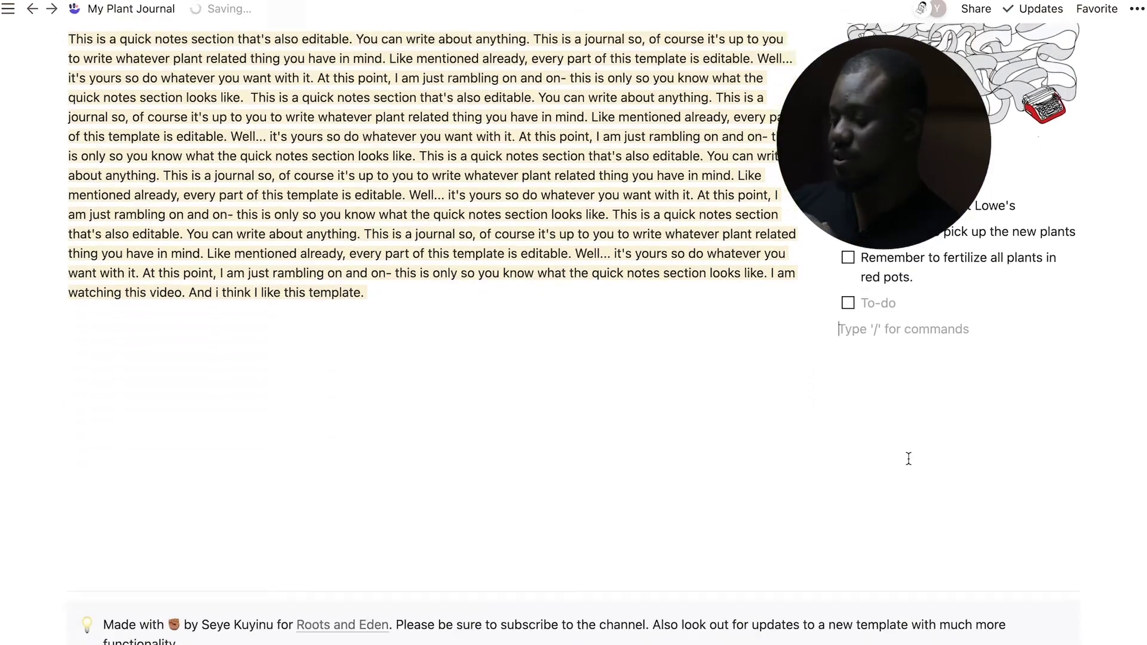
scroll(908, 458, "up", 20)
scroll(908, 458, "up", 5)
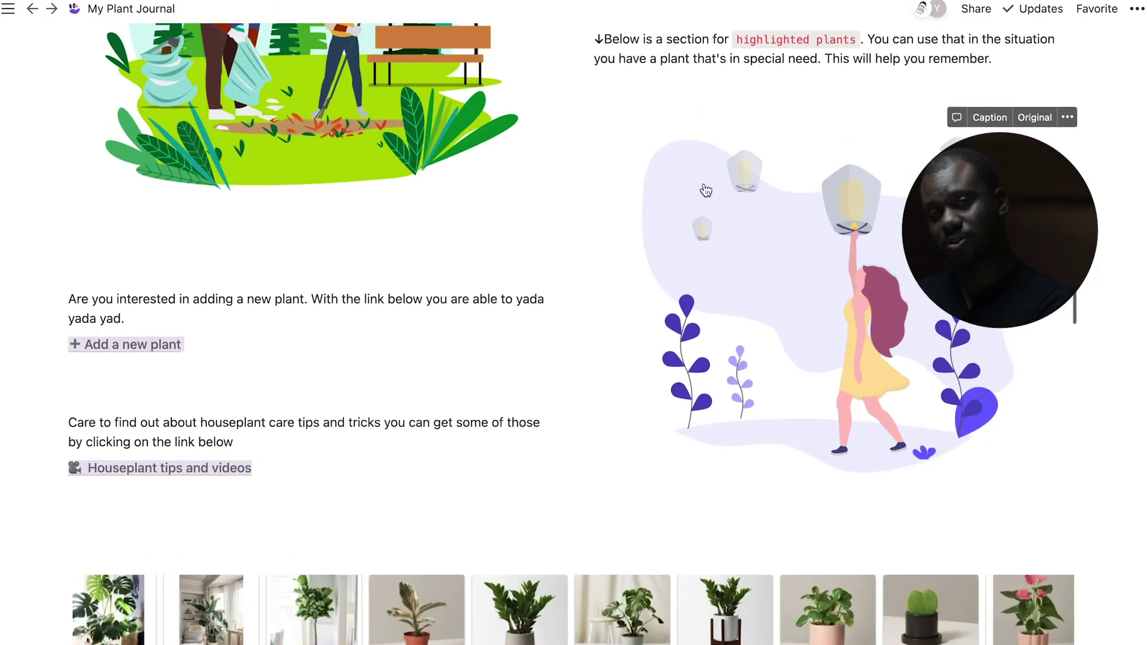
scroll(137, 338, "up", 1)
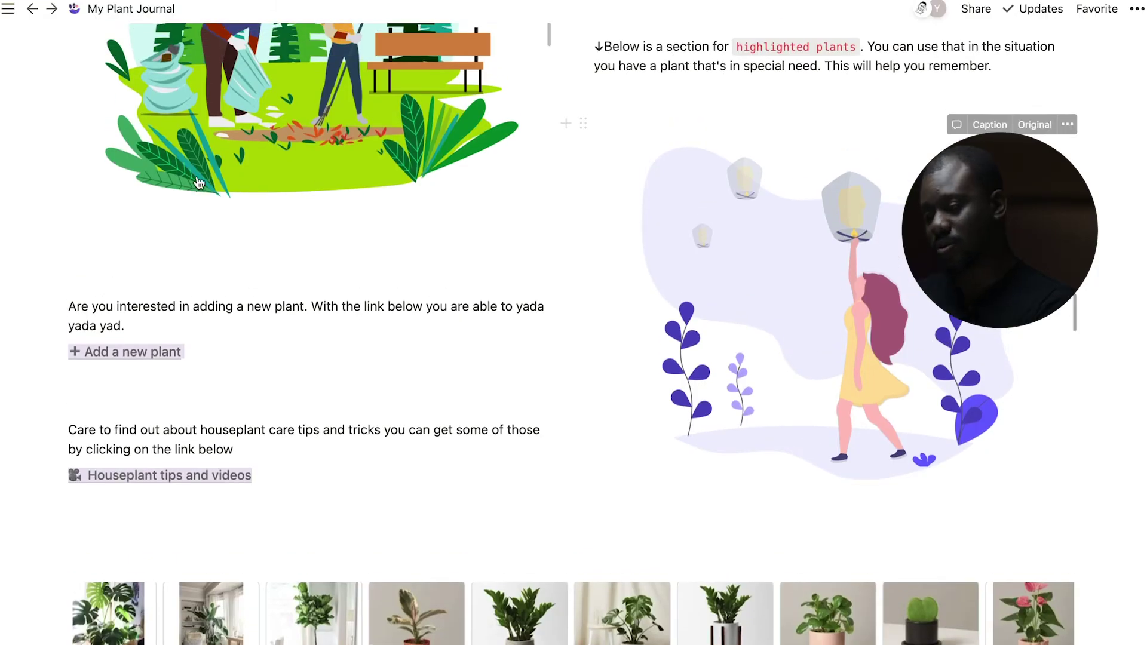
left_click(135, 357)
- Look over the plant cards in the Plant Galleria gallery view
scroll(422, 318, "down", 3)
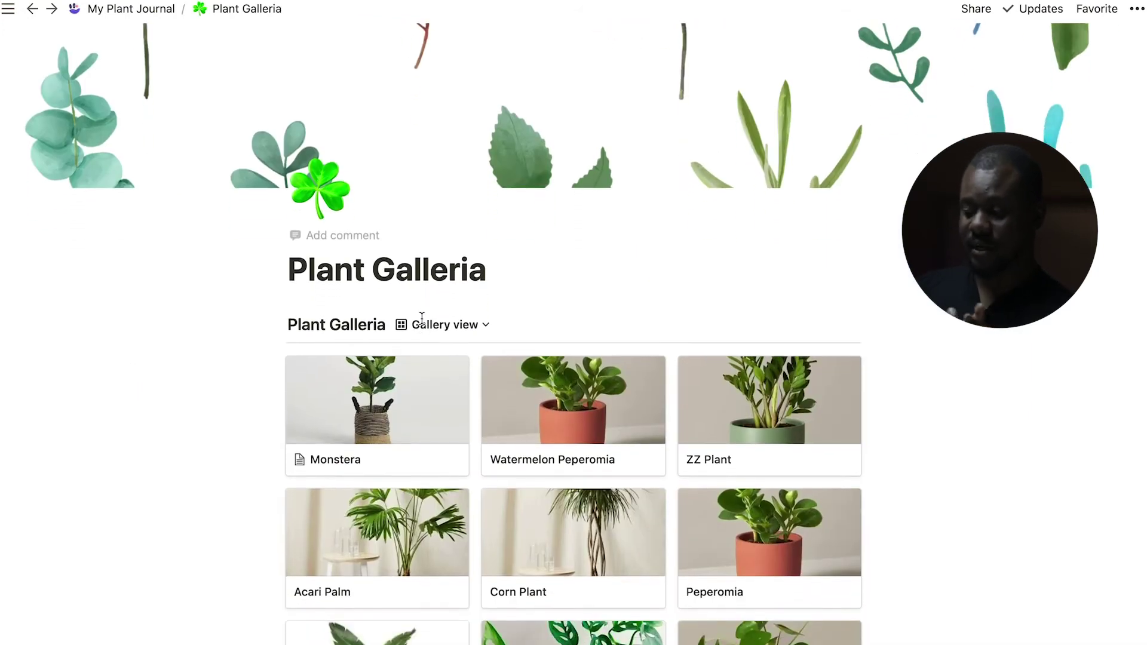
scroll(422, 318, "down", 3)
scroll(421, 321, "up", 1)
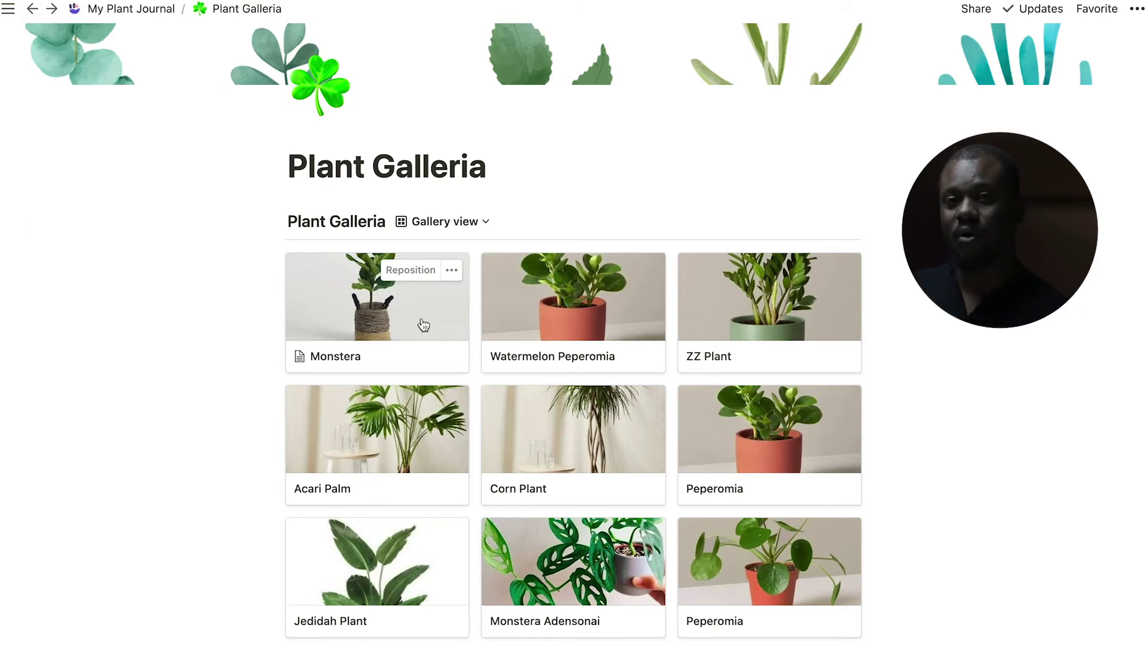
scroll(424, 325, "down", 2)
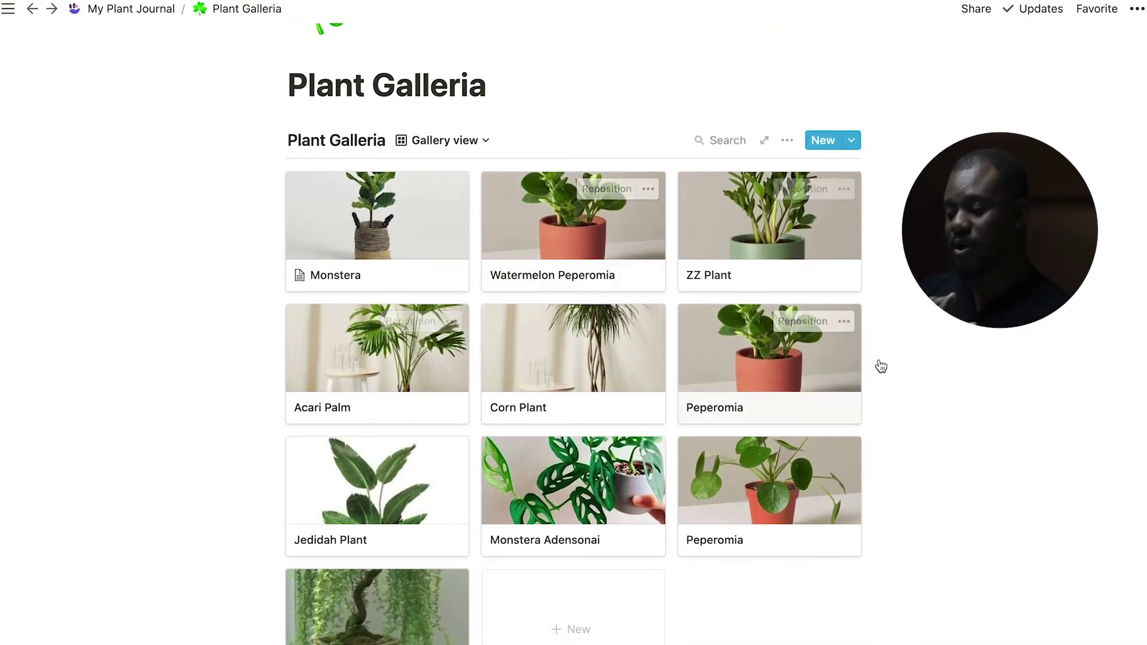
scroll(685, 518, "up", 2)
scroll(684, 517, "down", 2)
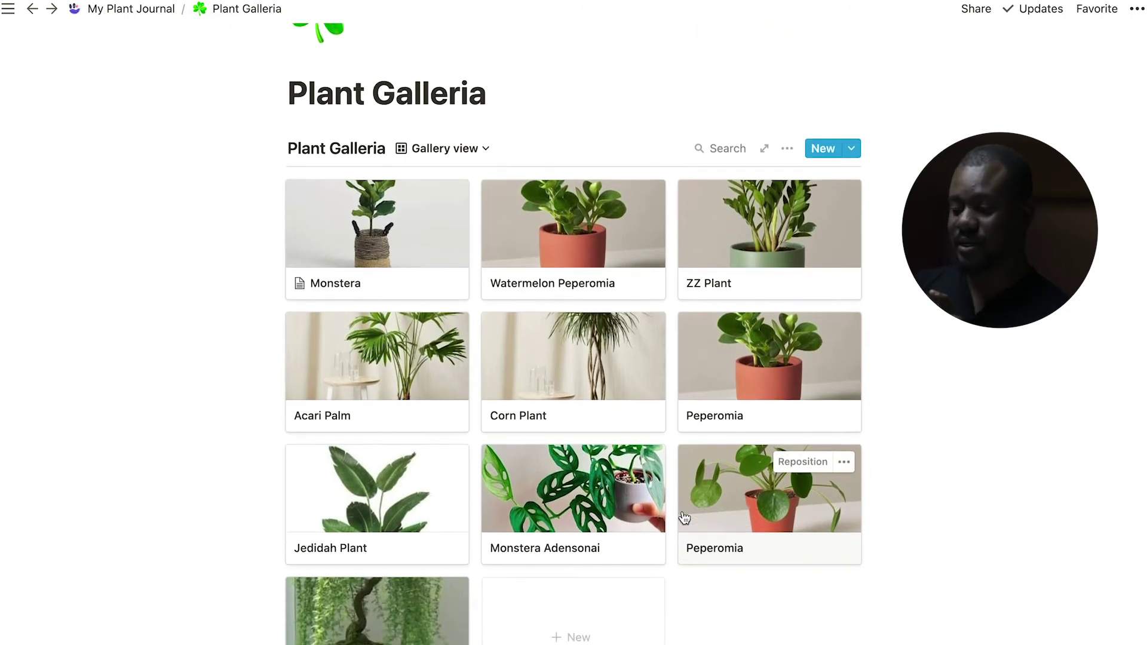
scroll(684, 517, "up", 1)
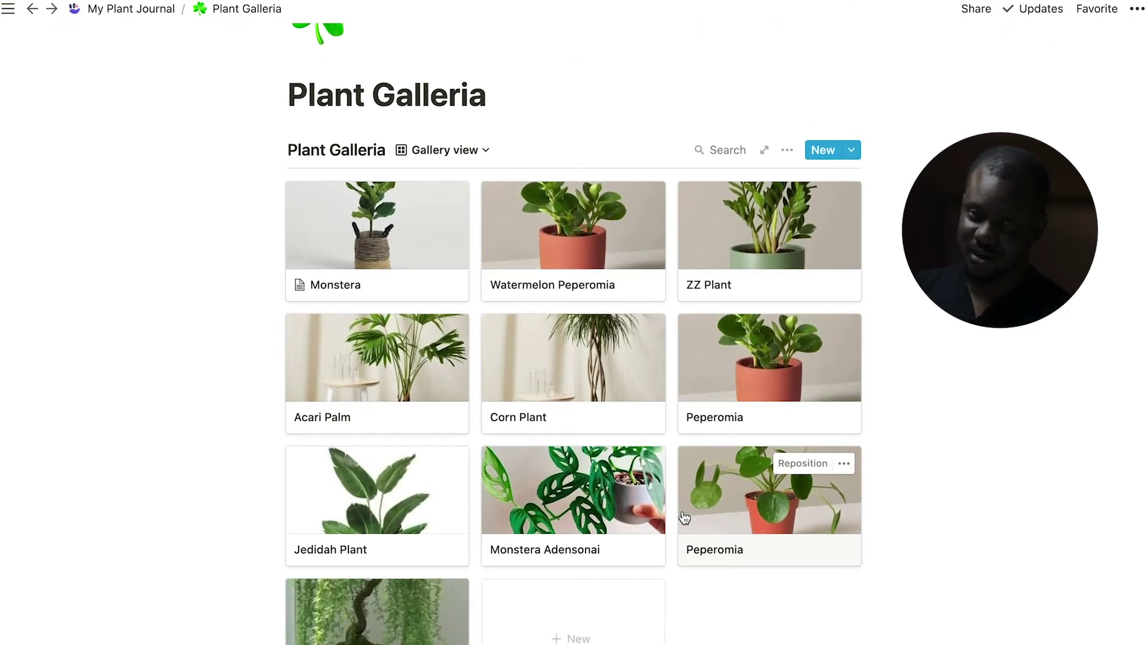
scroll(684, 517, "up", 3)
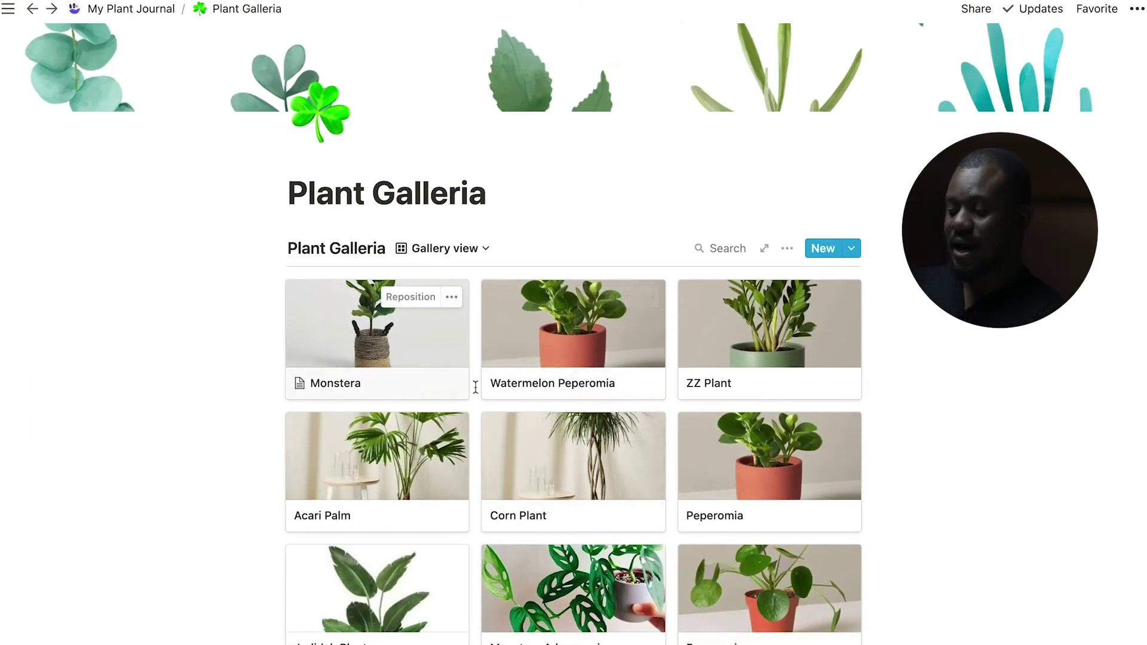
scroll(440, 563, "down", 1)
scroll(438, 563, "down", 1)
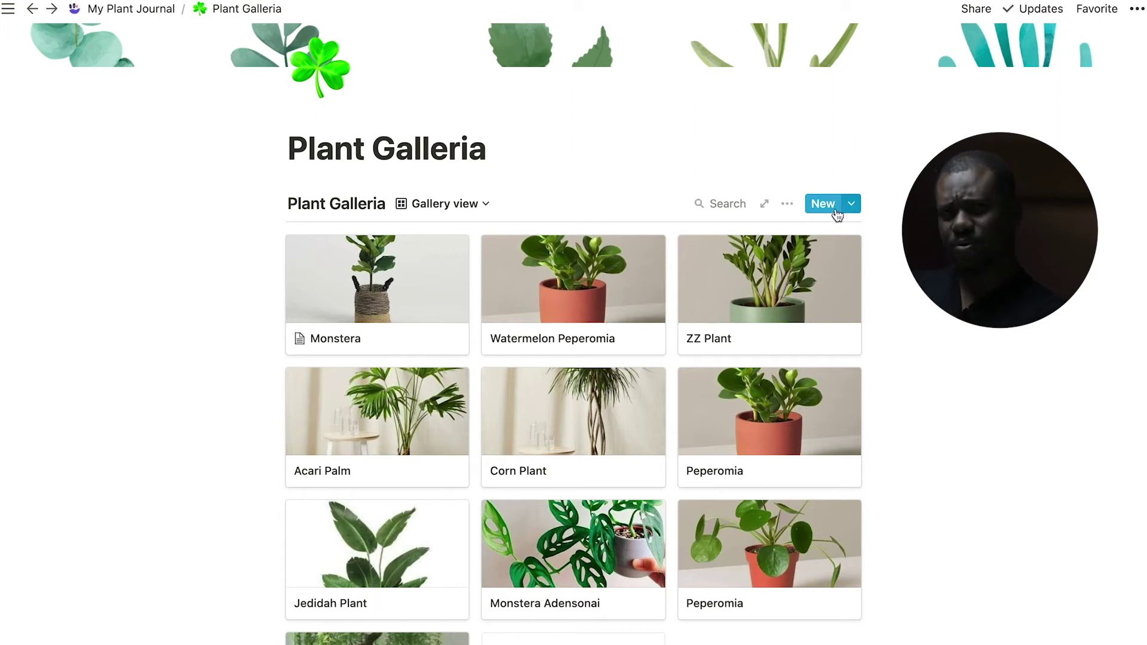
- Create a new plant entry in the Plant Galleria titled "Chinese Evergreen"
left_click(823, 206)
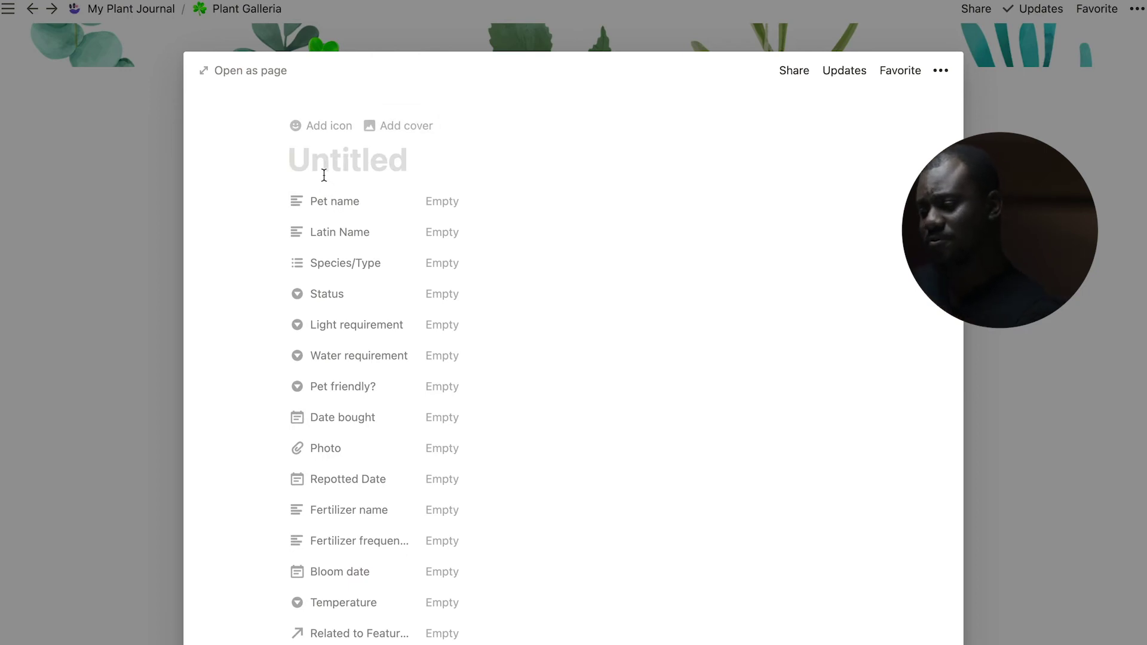
type("Chinese E")
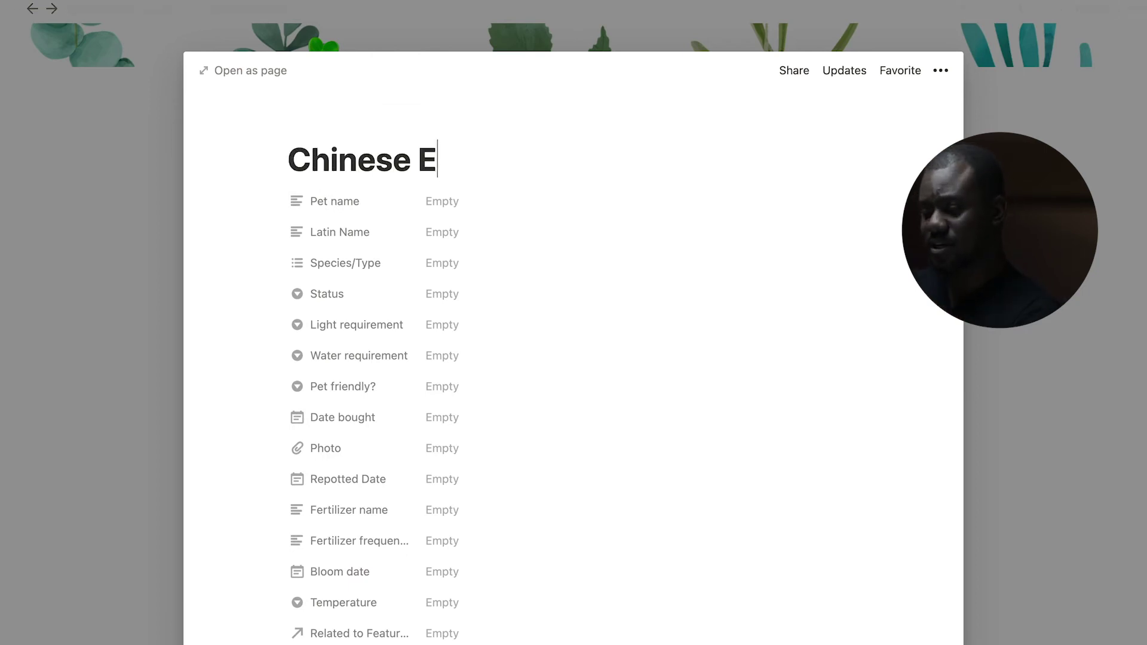
type("vergreen")
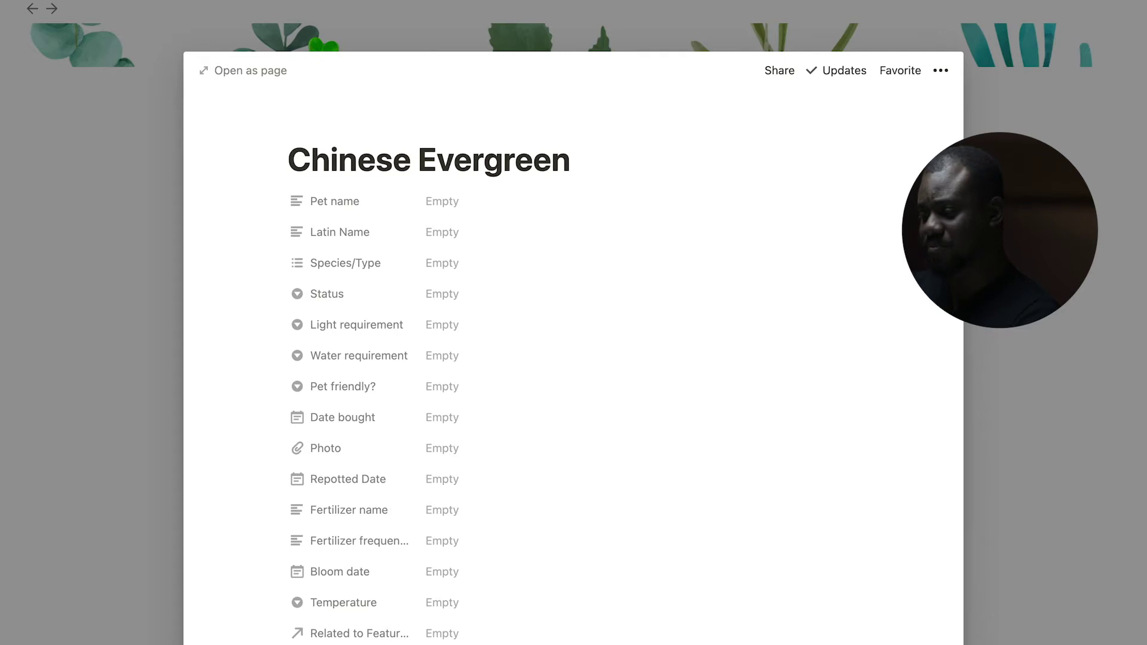
- Fill in the pet name "Sandy" and the Latin name "aglaonema commutatum" for the Chinese Evergreen entry
left_click(438, 203)
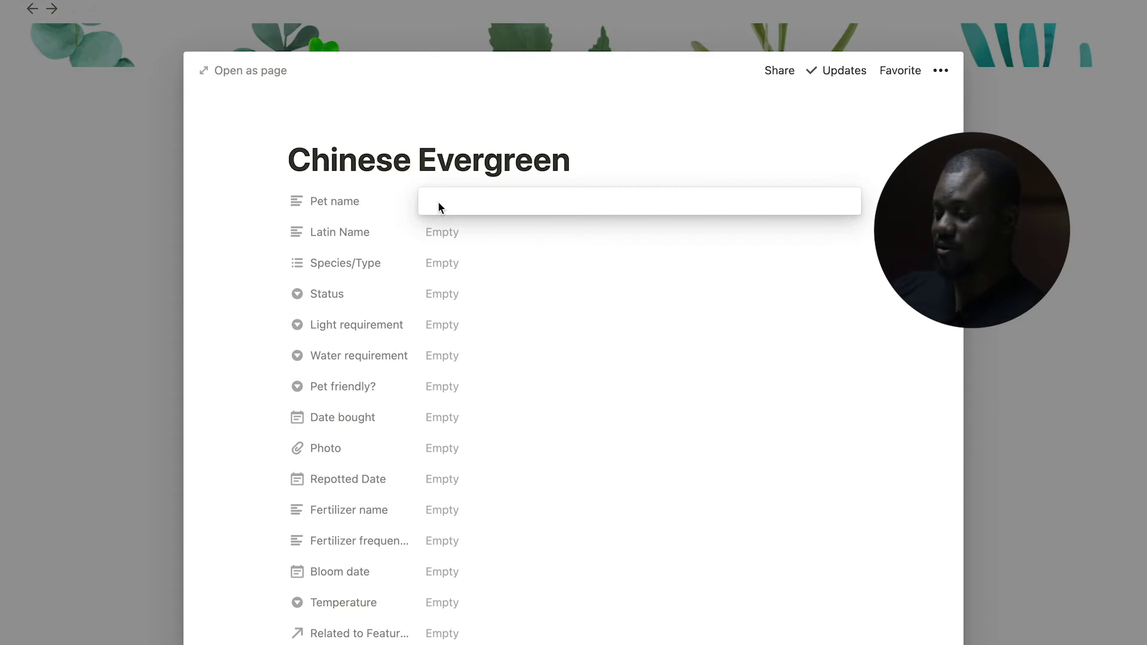
type("Sandy")
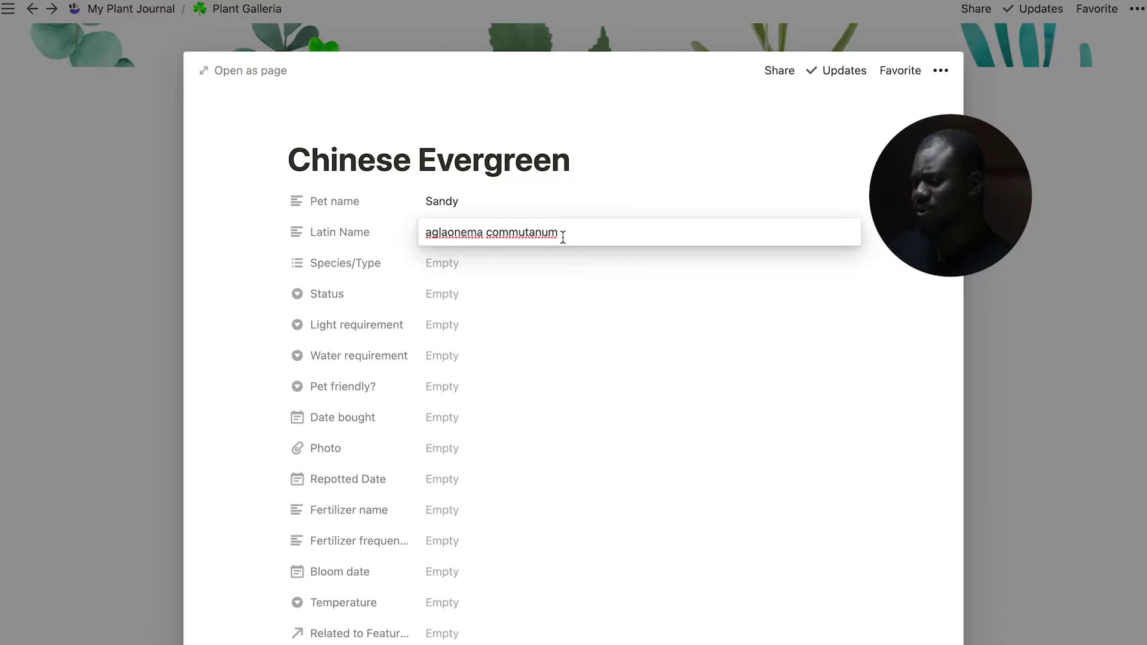
key("BackSpace")
key("BackSpace")
key("BackSpace")
type("tum")
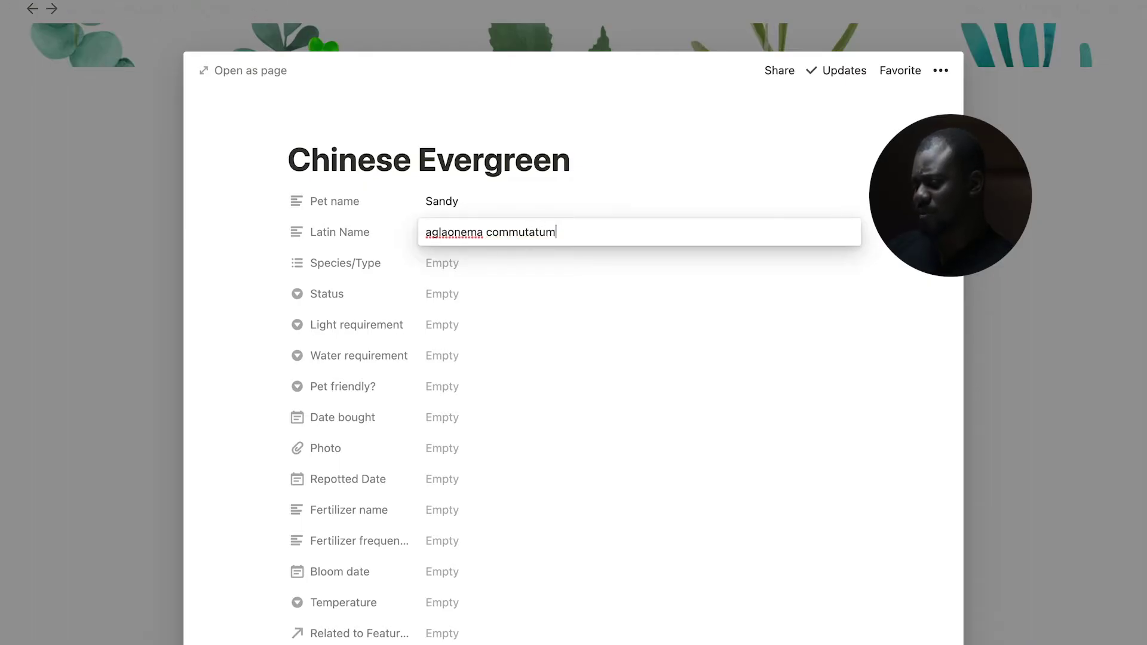
key("Return")
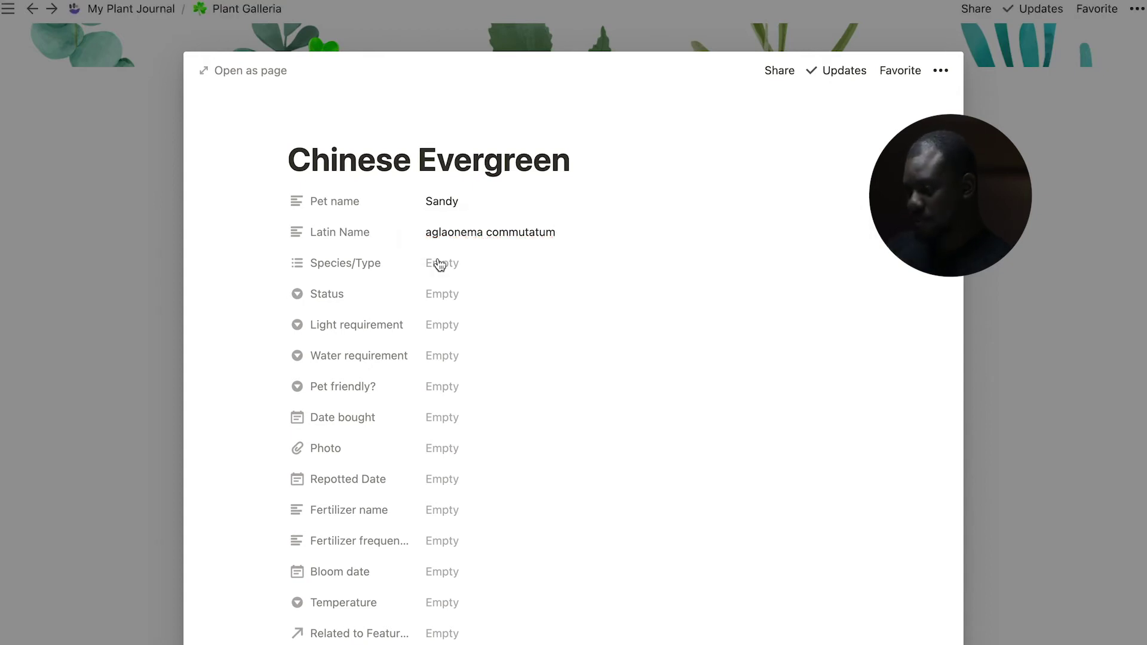
- Assign the Chinese Evergreen the species/type Aglaonema and the status Healthy
left_click(457, 272)
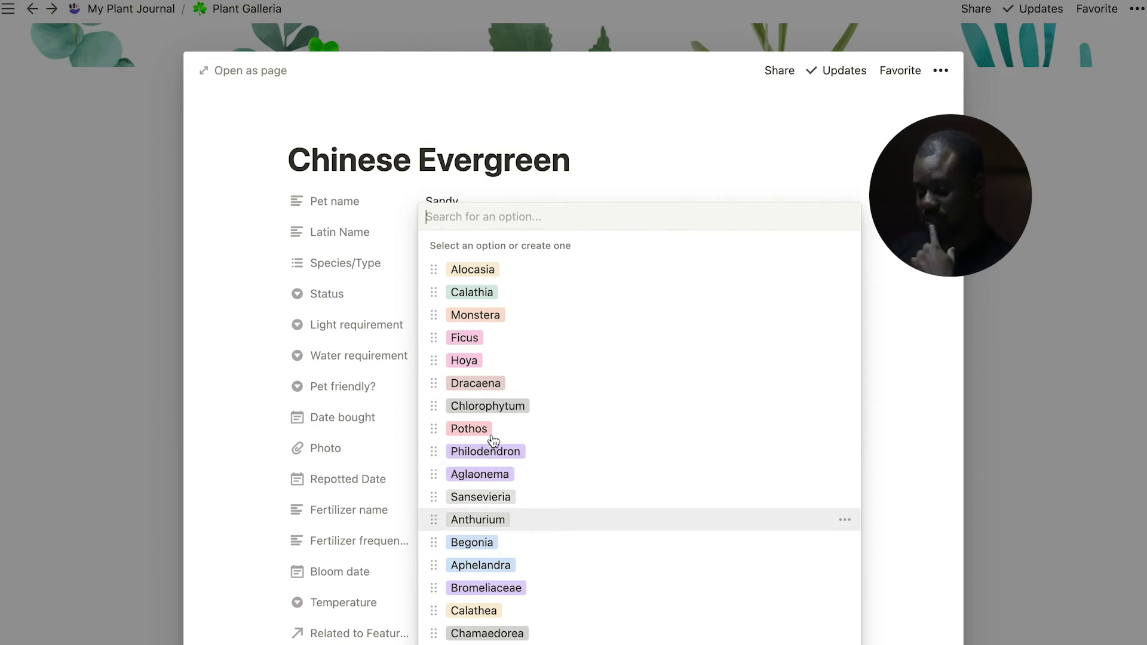
left_click(480, 473)
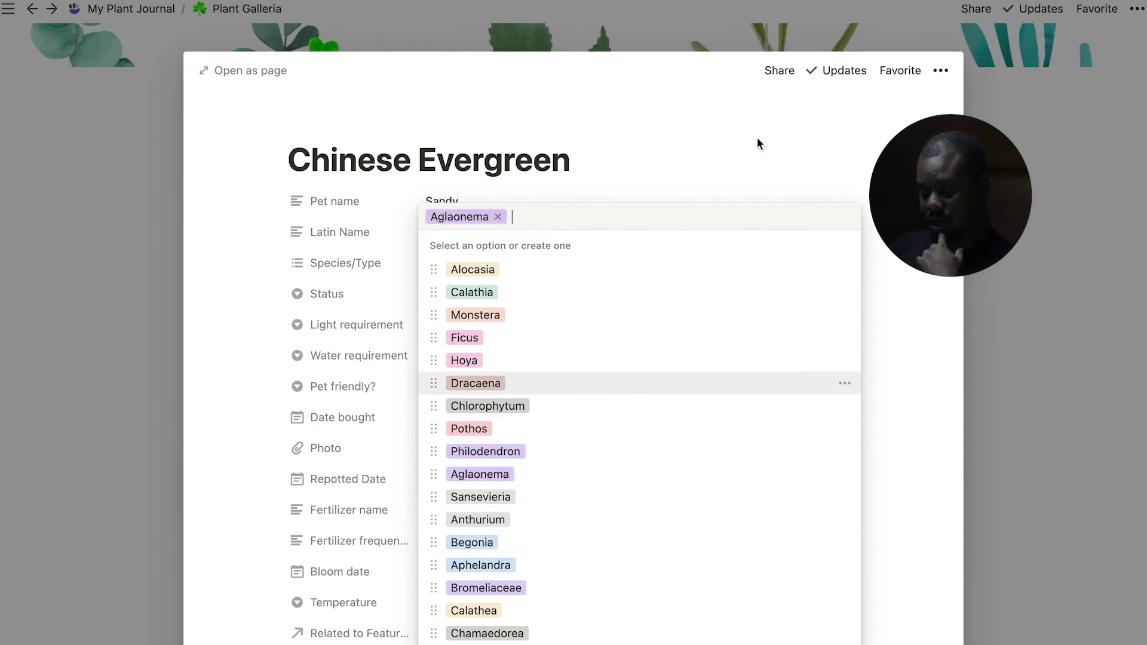
left_click(773, 155)
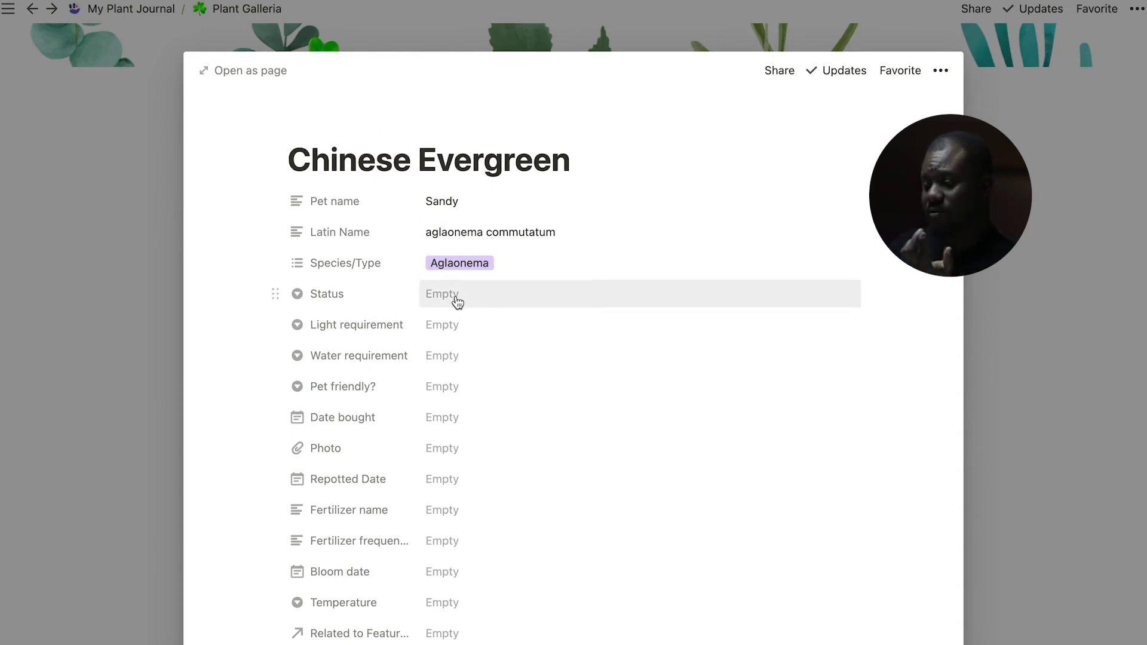
left_click(457, 299)
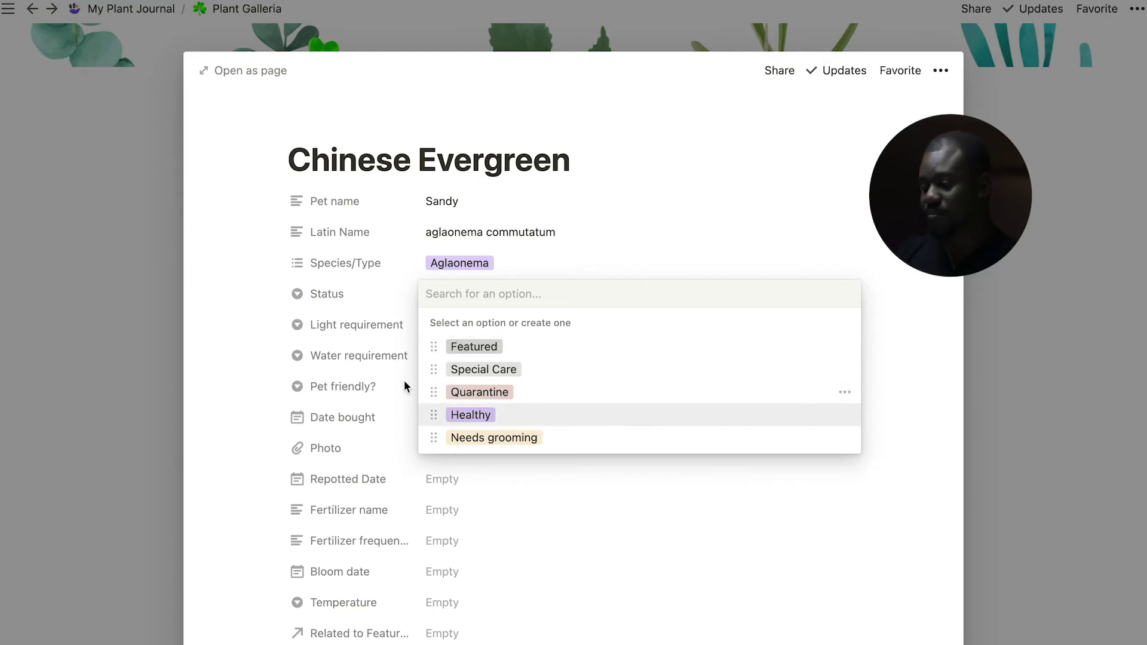
left_click(480, 421)
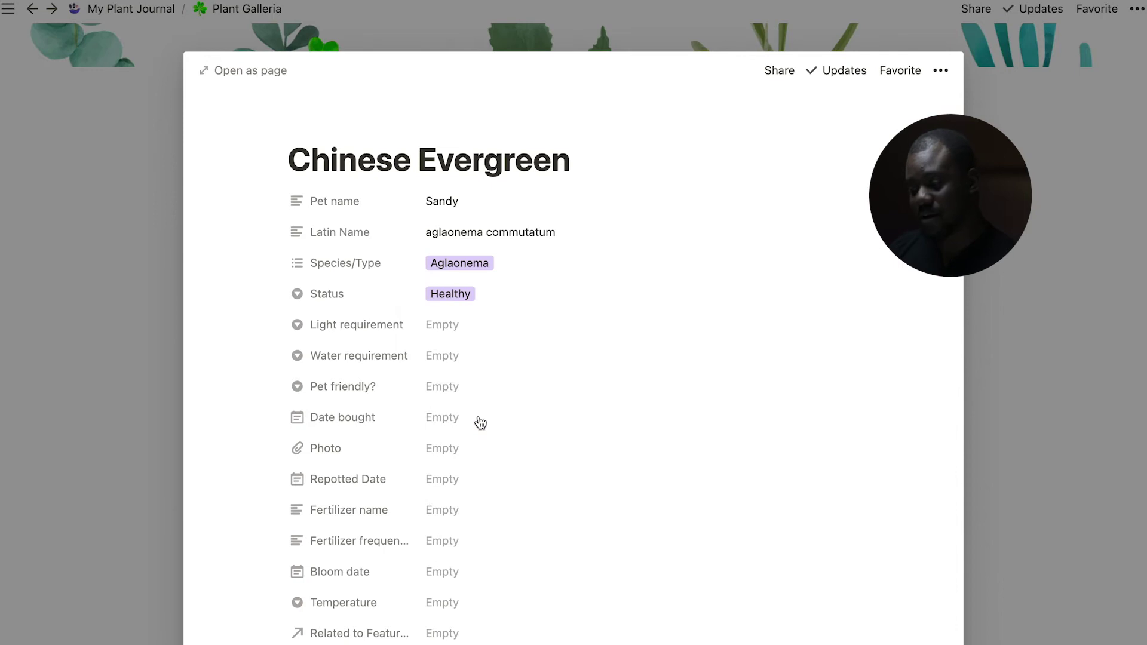
- Set the plant's light requirement to Low Light and its water requirement to Dry out completely
left_click(463, 328)
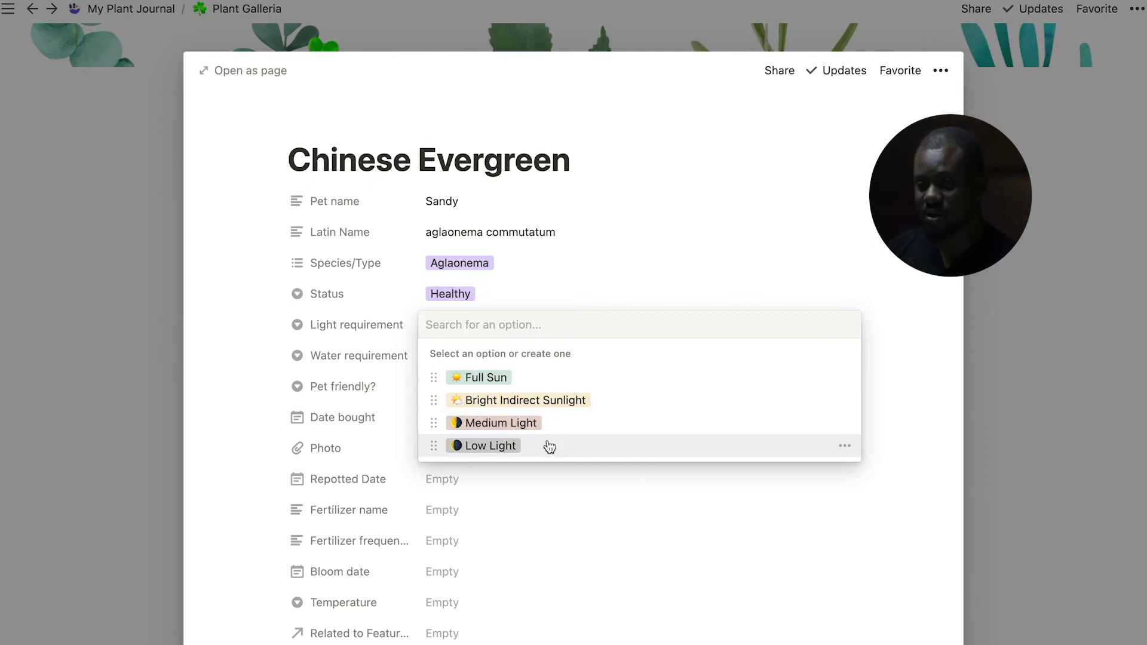
left_click(530, 426)
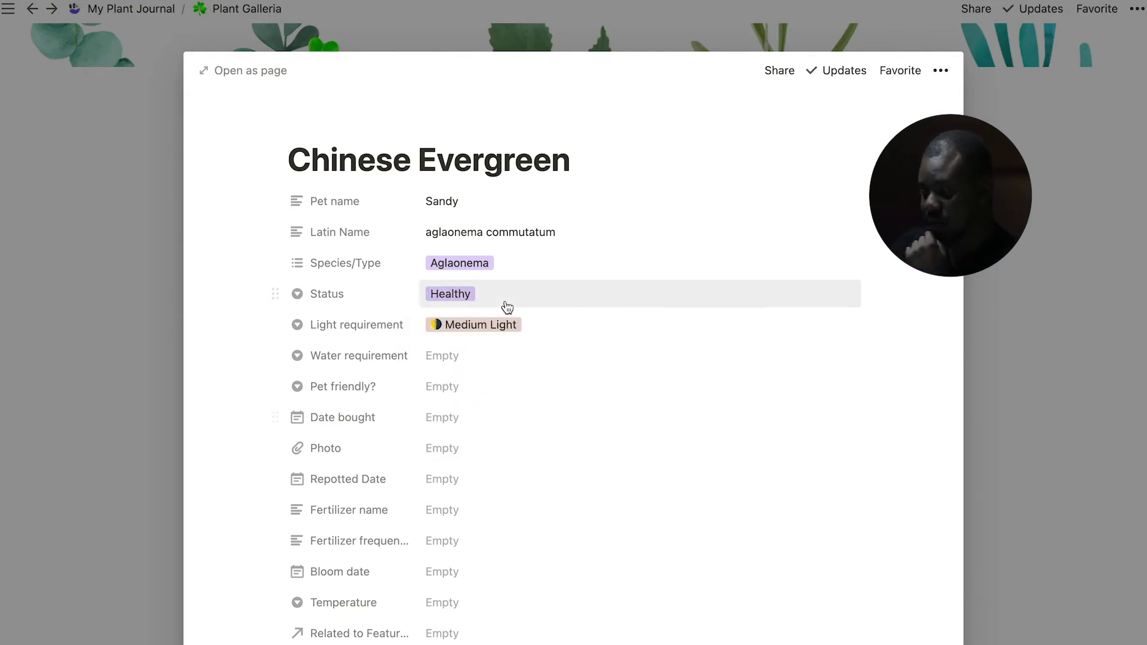
left_click(489, 329)
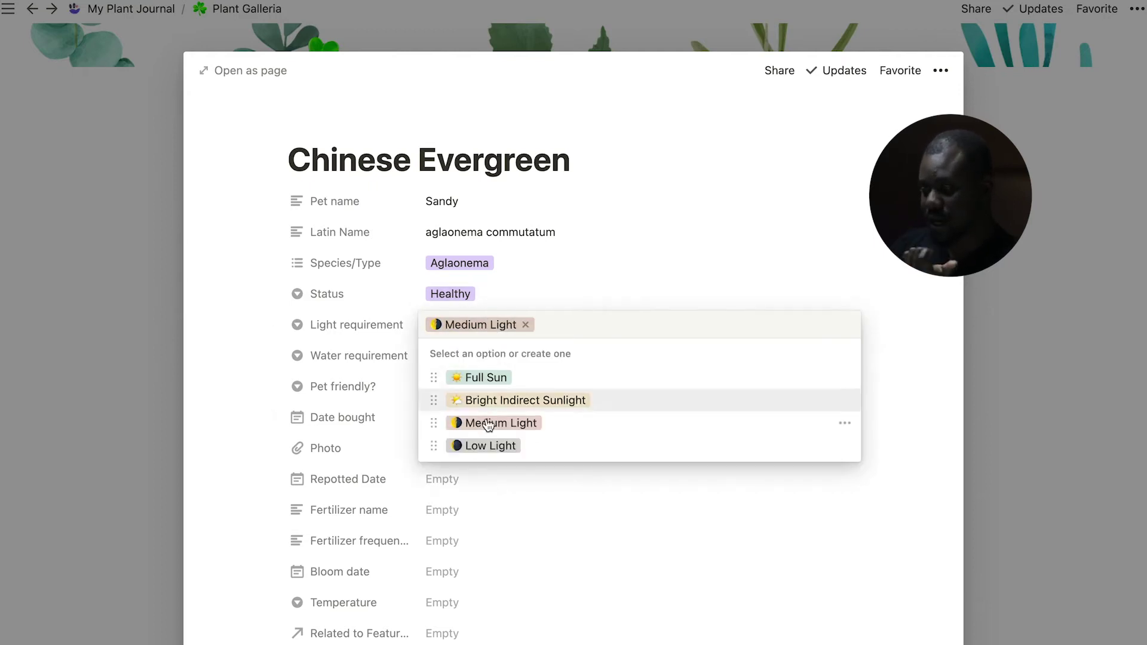
left_click(488, 446)
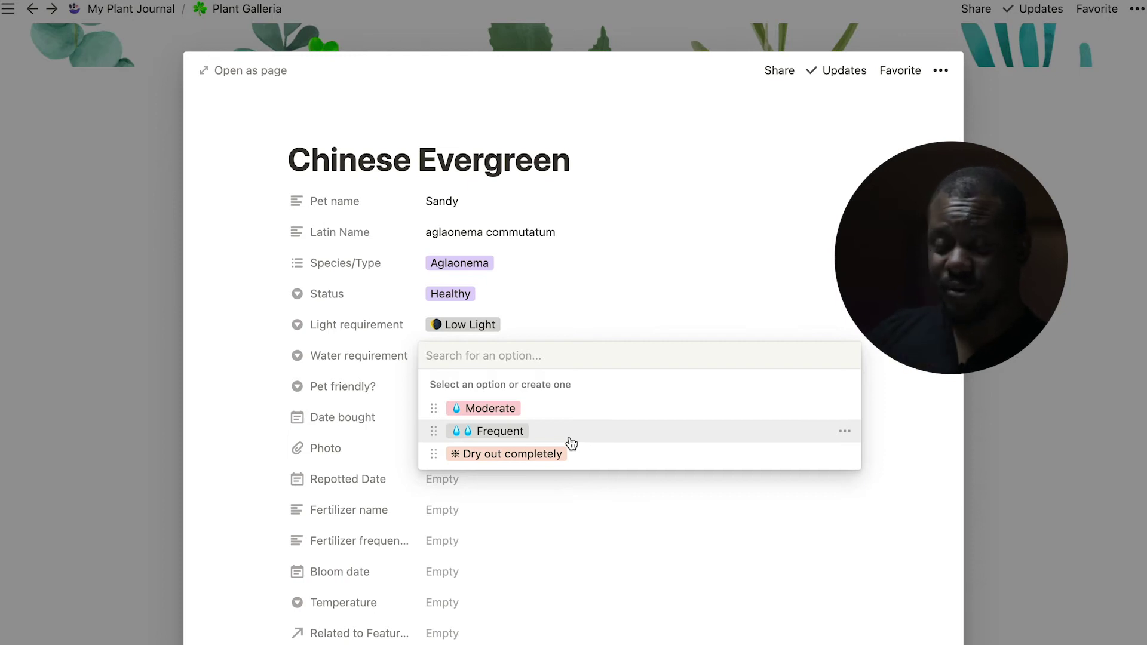
left_click(555, 460)
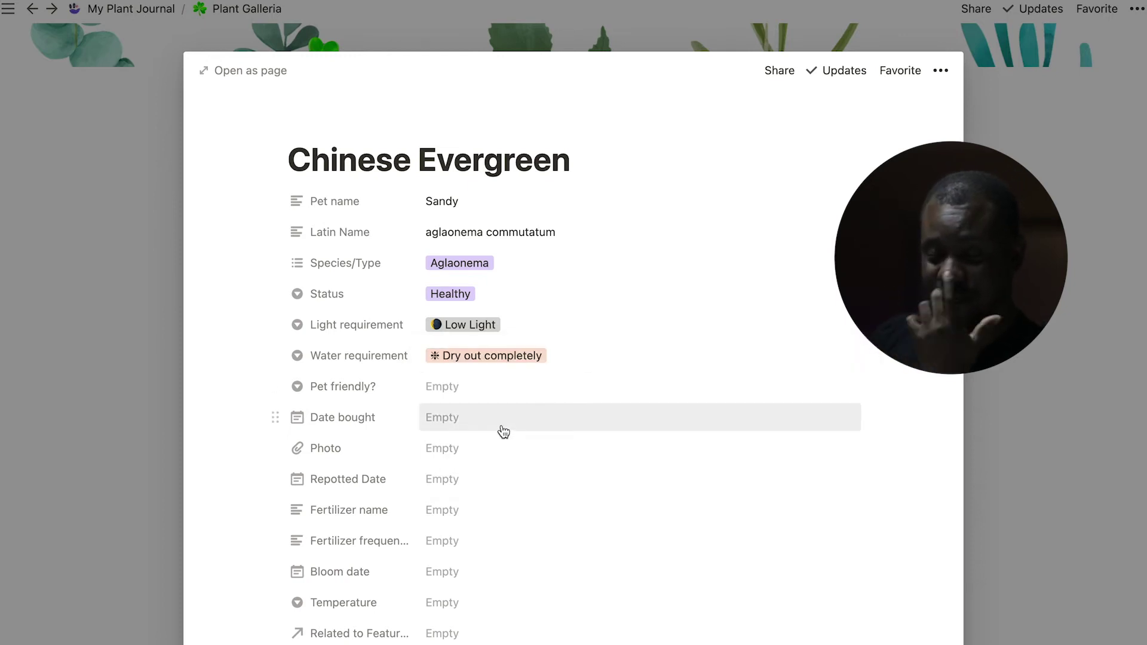
- Mark the plant as pet friendly with Yes and set its Date bought to Aug 13, 2019
left_click(485, 396)
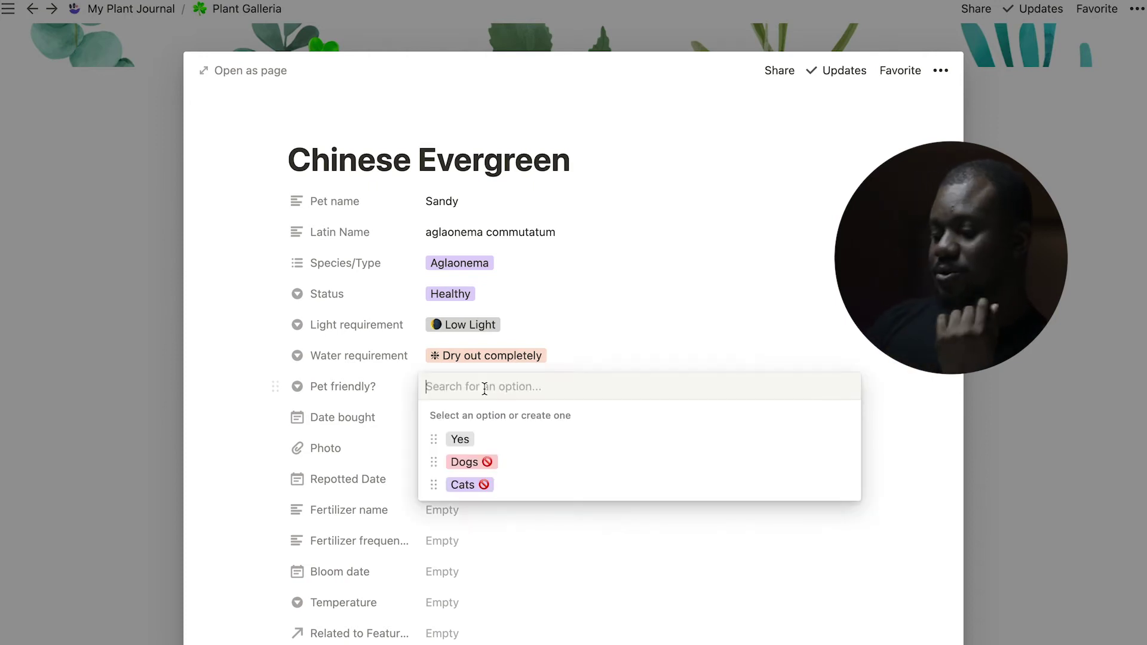
left_click(507, 447)
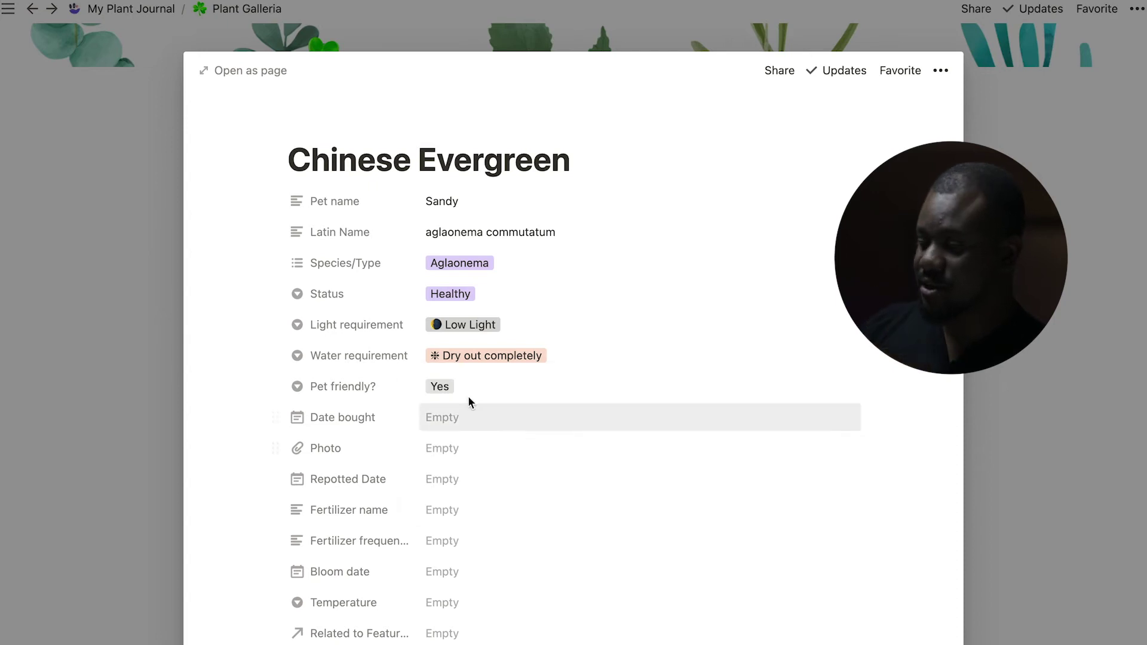
left_click(446, 424)
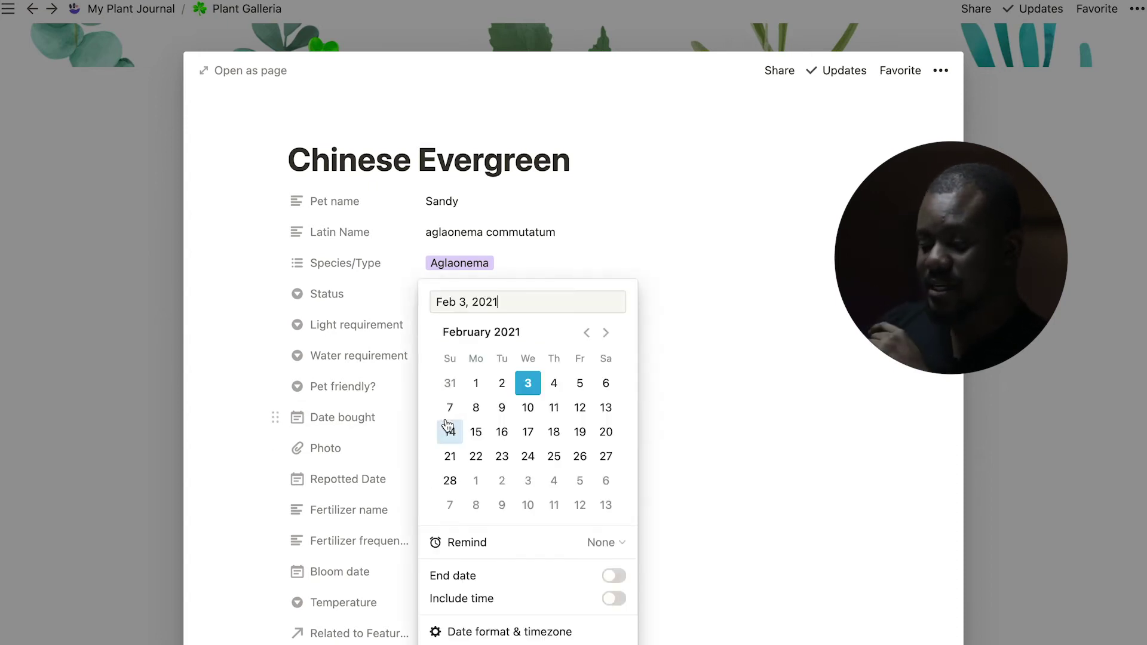
left_click(585, 333)
left_click(584, 333)
left_click(585, 333)
left_click(584, 333)
left_click(585, 333)
left_click(585, 333)
left_click(486, 302)
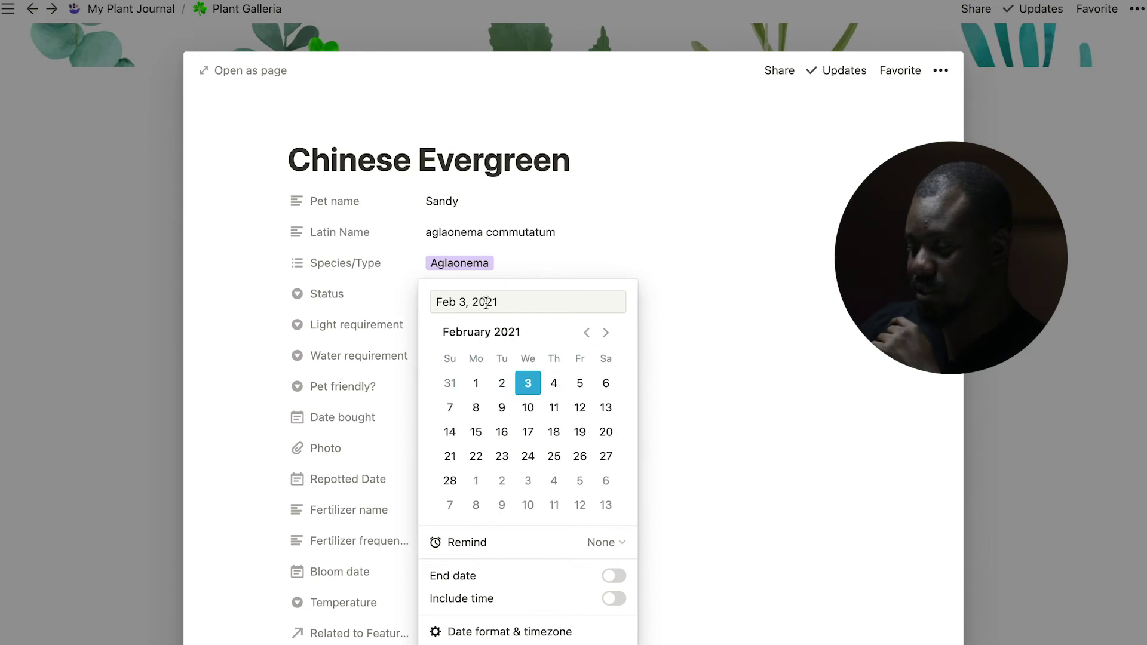
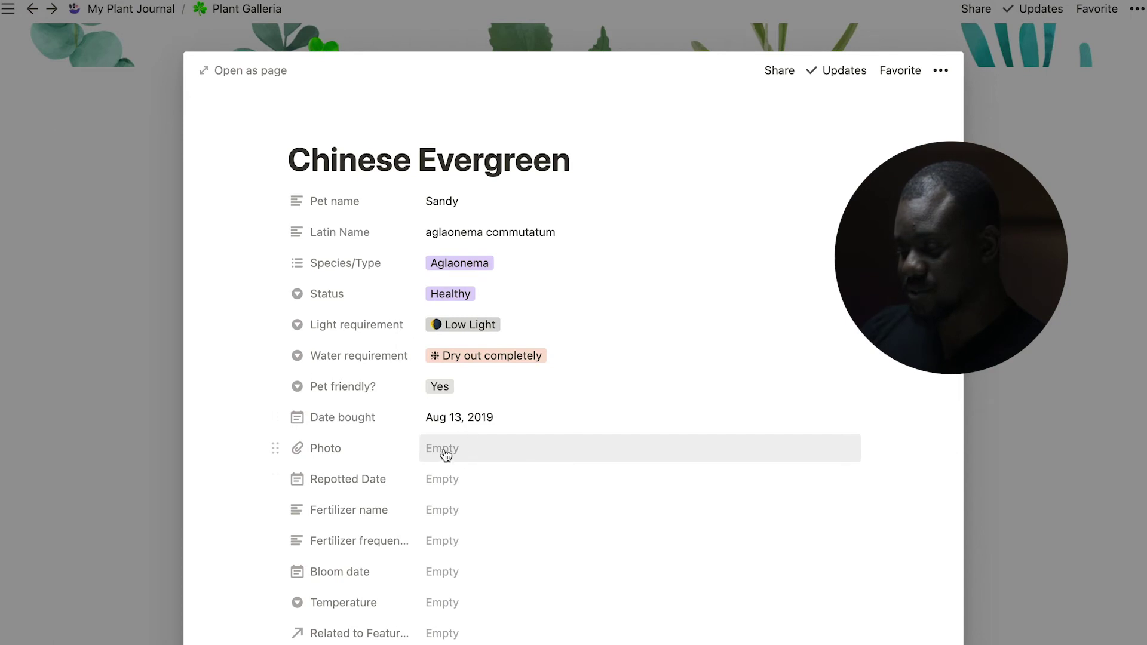
- Upload images (6).jpeg from Downloads as the plant's photo and set the Repotted Date to Dec 15, 2020
left_click(619, 530)
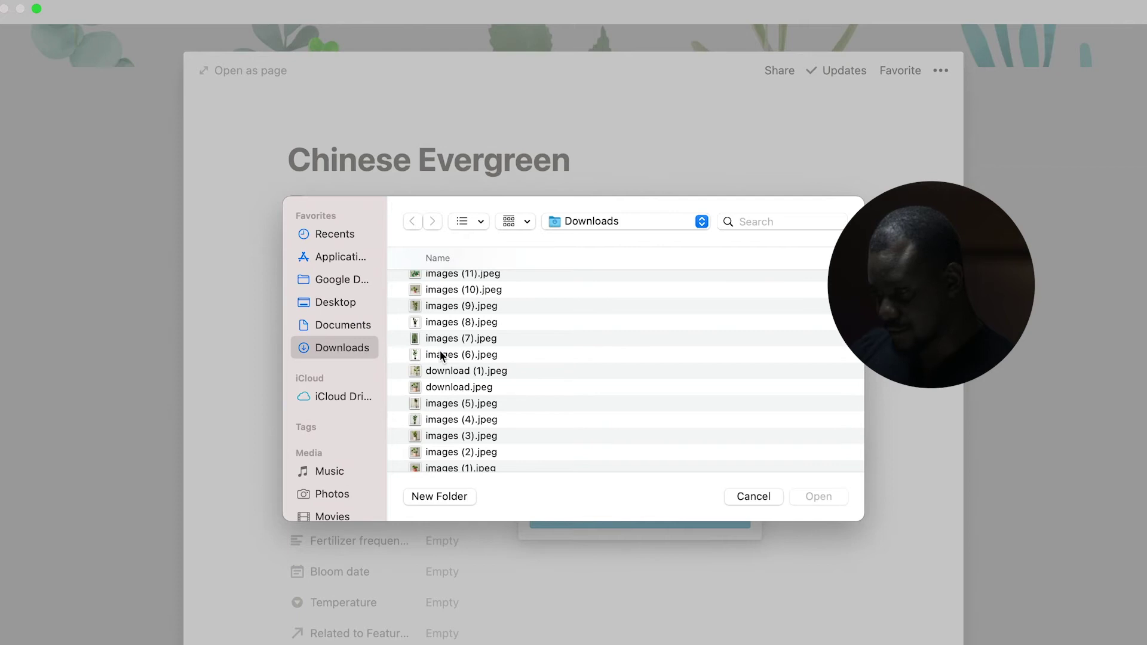
left_click(441, 357)
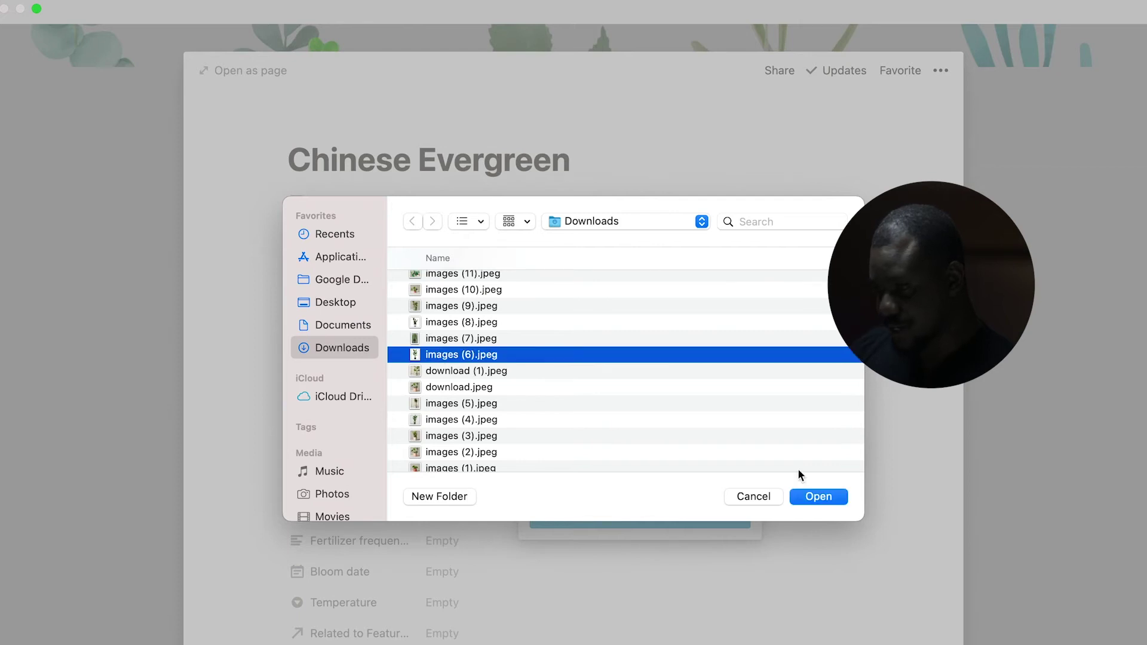
left_click(819, 501)
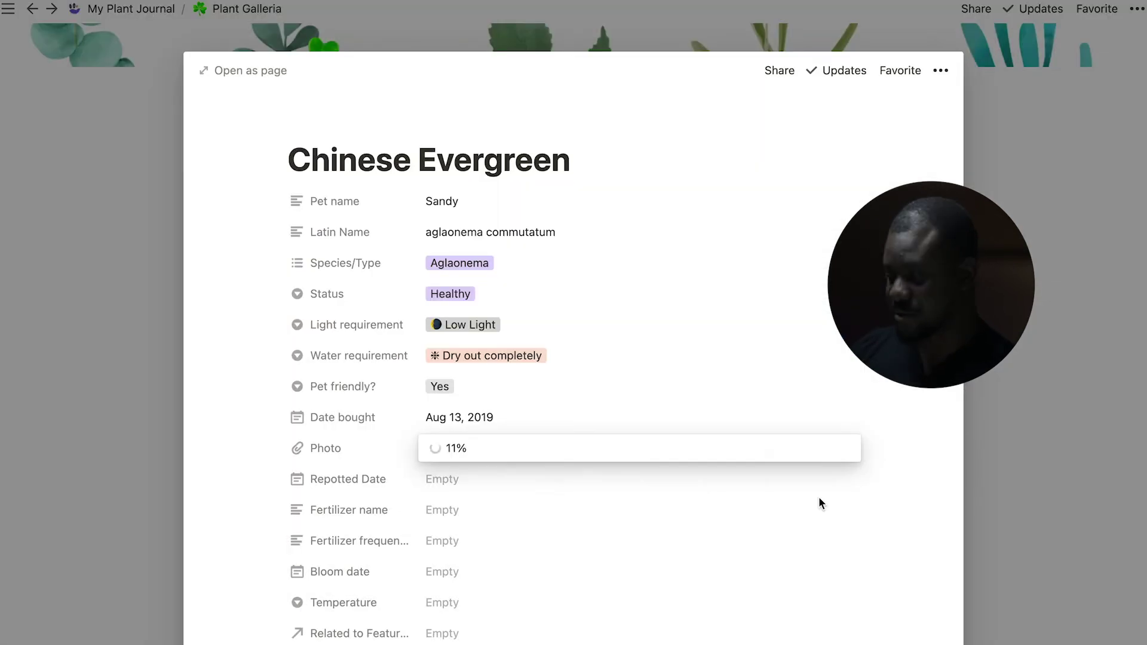
left_click(892, 452)
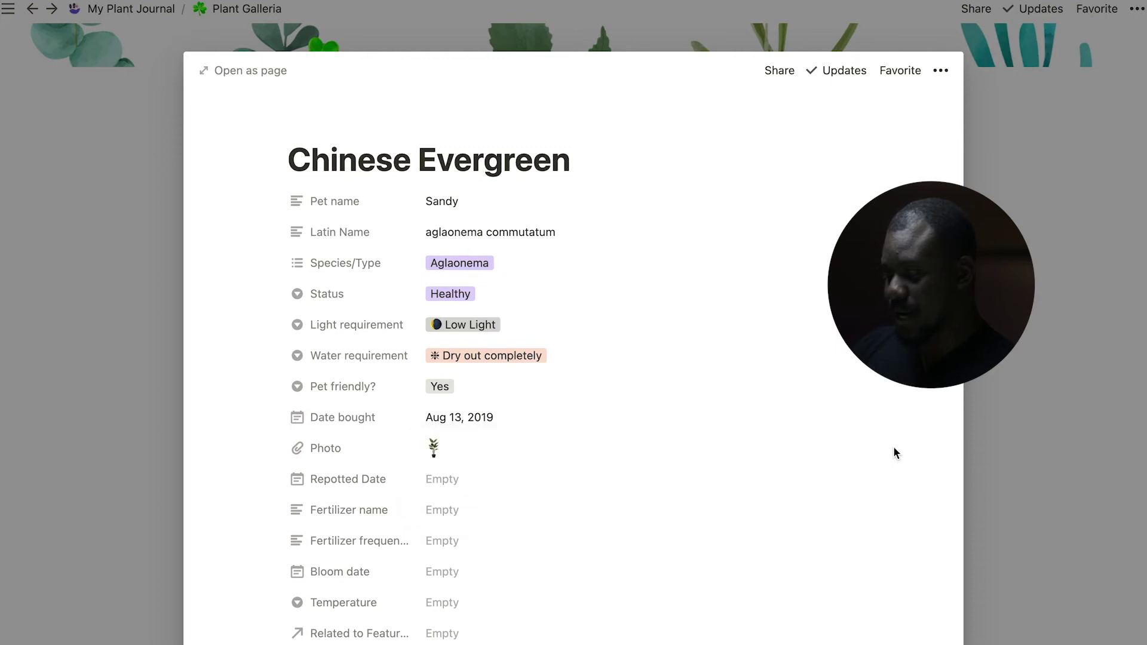
scroll(406, 473, "down", 2)
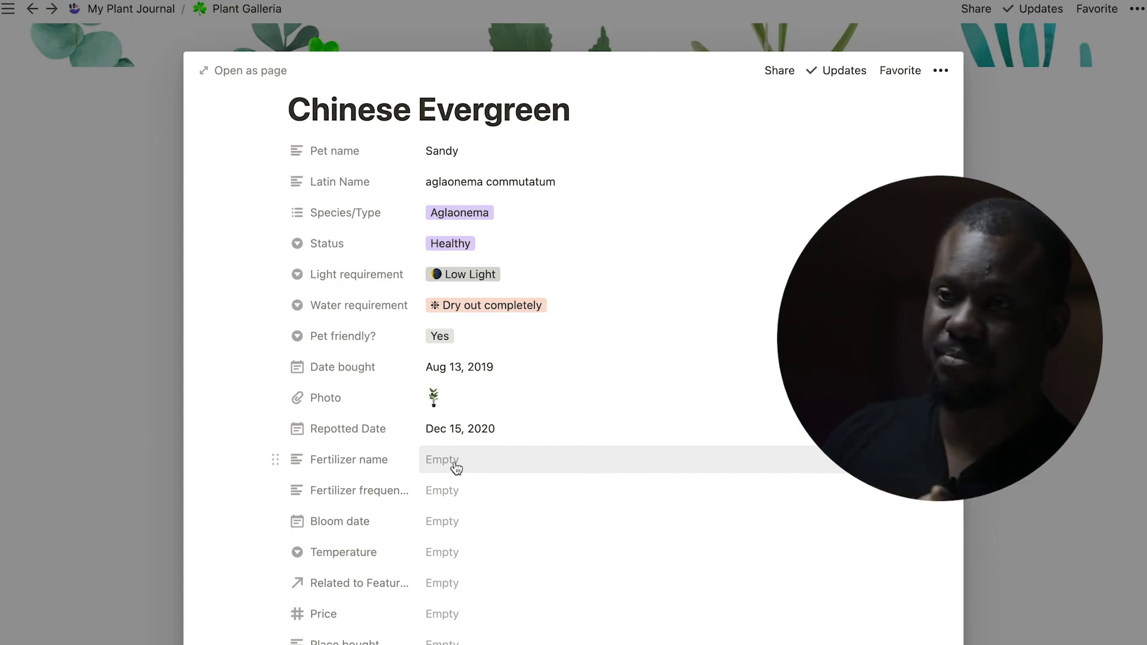
- Enter "Seye Fertilizer TM" as the fertilizer name and "Twice monthly" as the fertilizer frequency
left_click(454, 467)
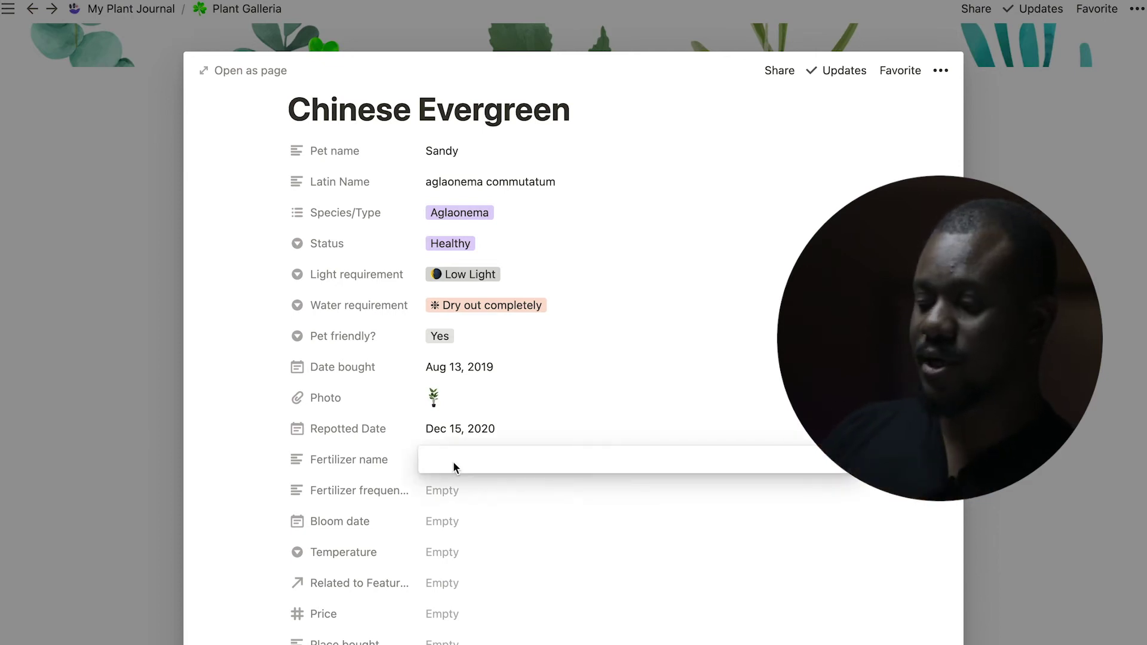
type("Fertilizer TM")
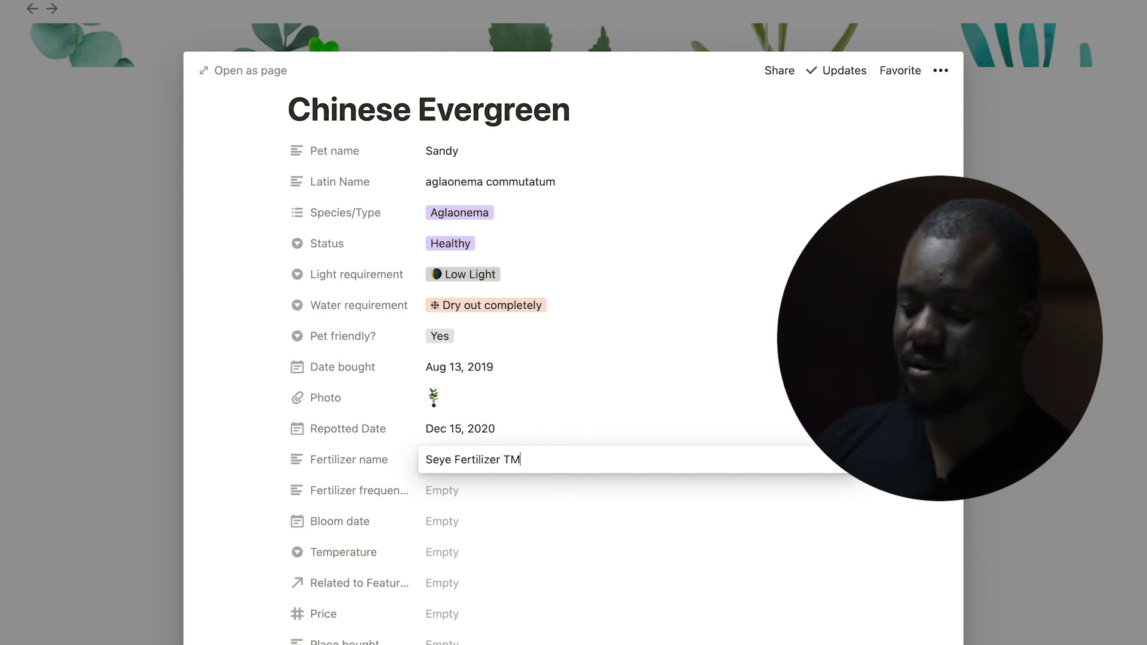
left_click(464, 497)
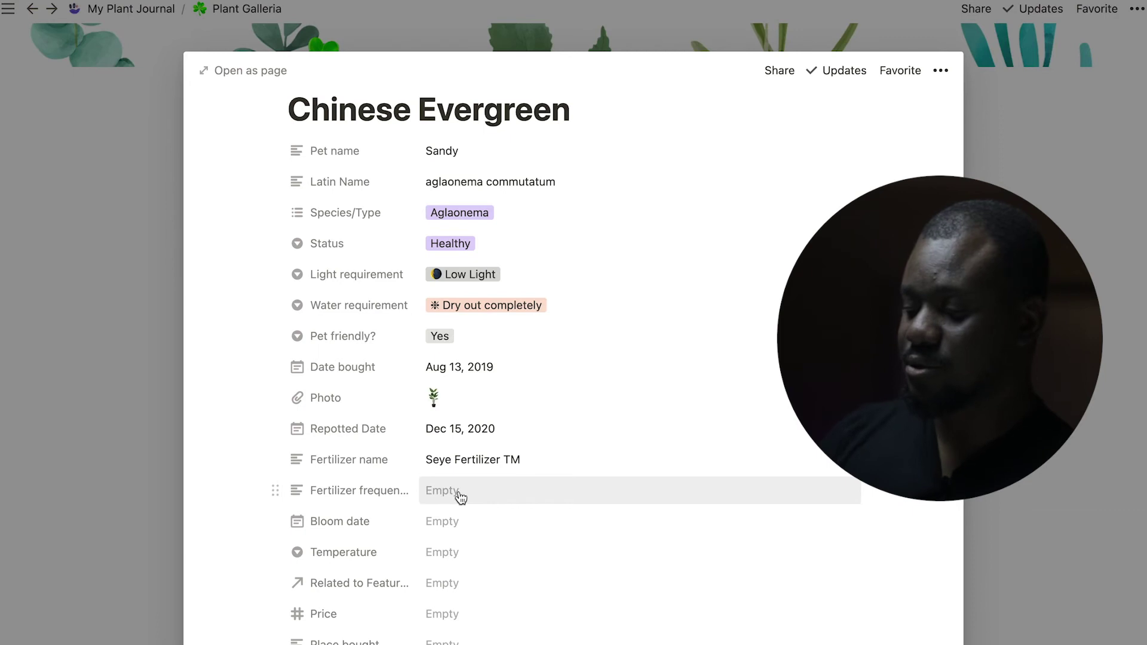
left_click(461, 497)
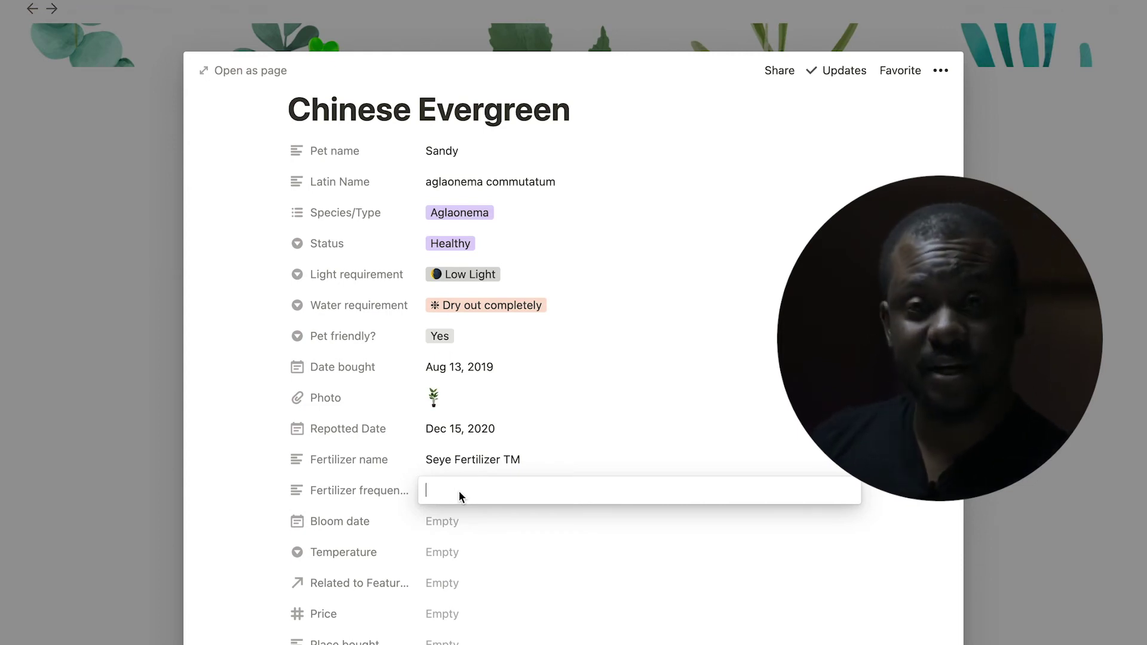
type("Twice monthly")
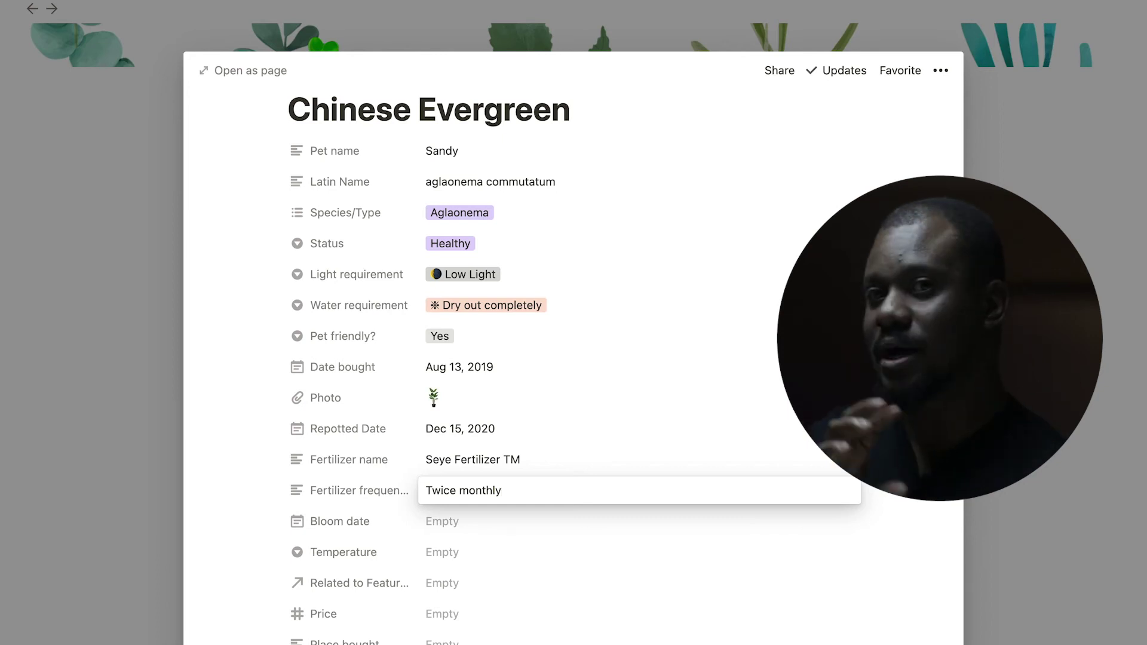
left_click(533, 518)
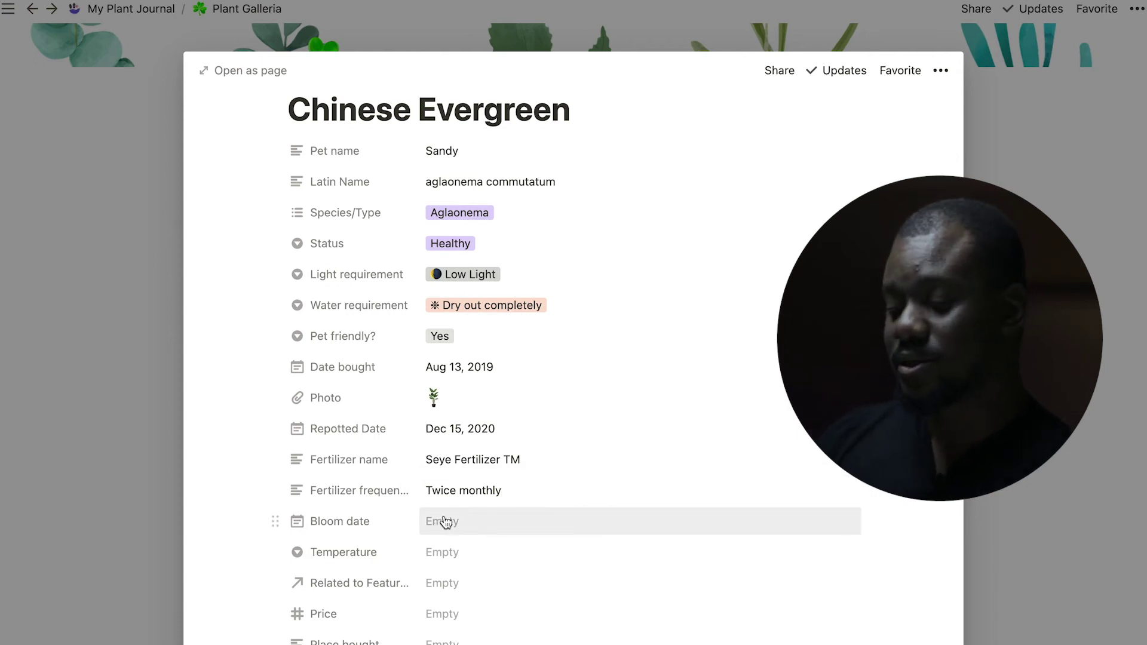
- Set the Chinese Evergreen's price to $35.00
scroll(456, 531, "down", 4)
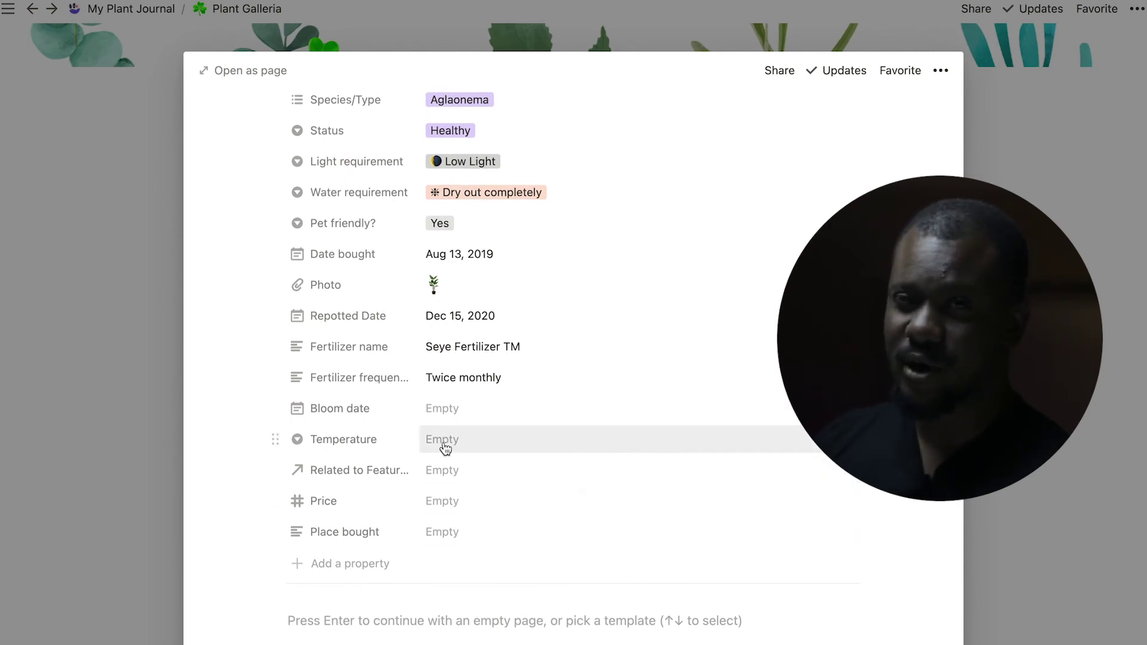
scroll(445, 448, "down", 2)
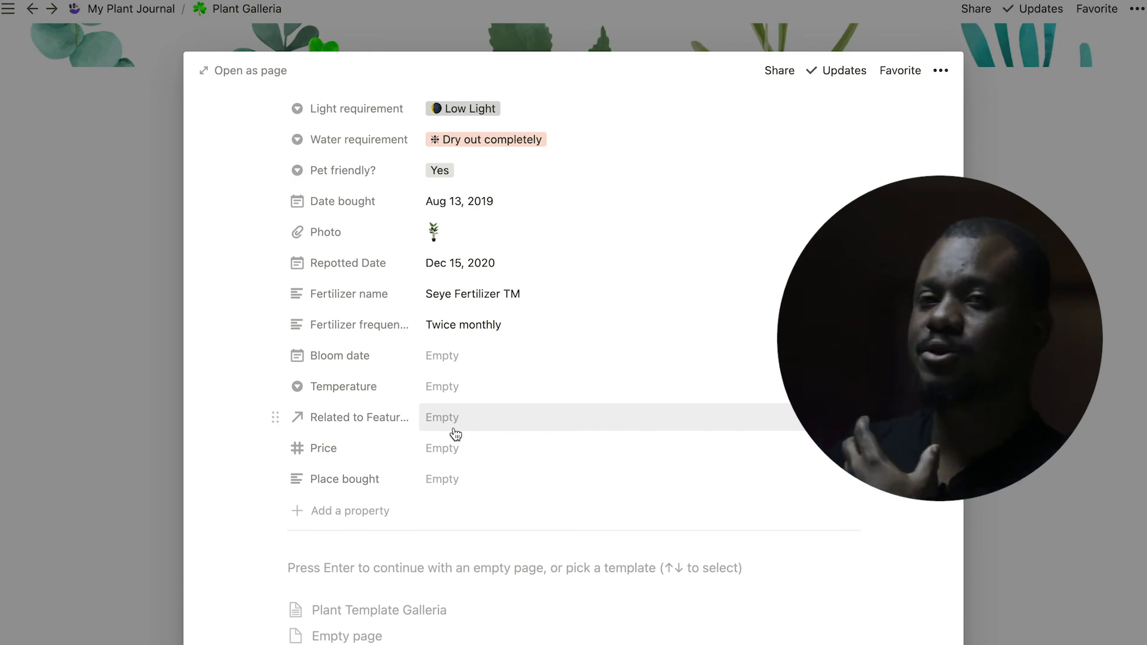
left_click(442, 386)
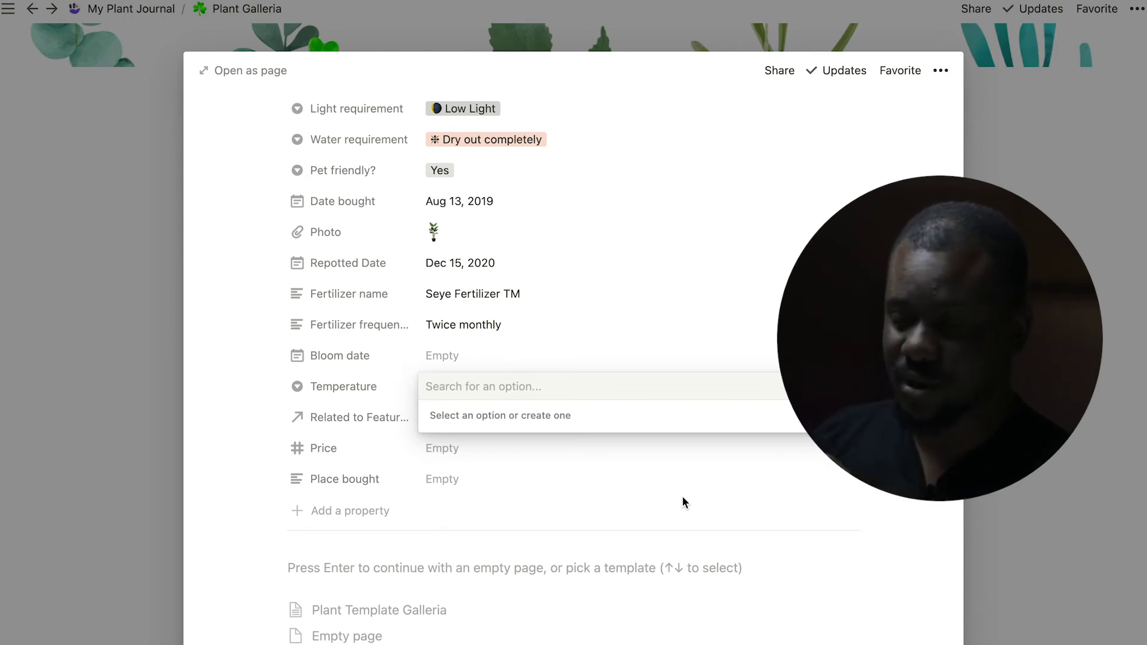
left_click(753, 487)
left_click(457, 451)
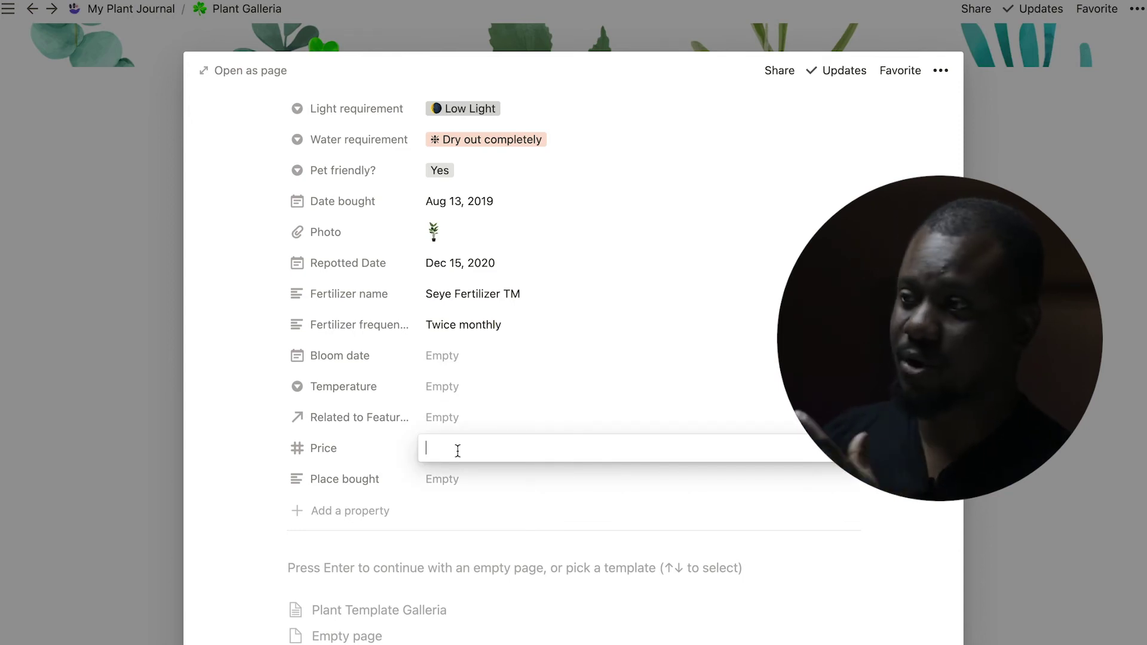
type("35")
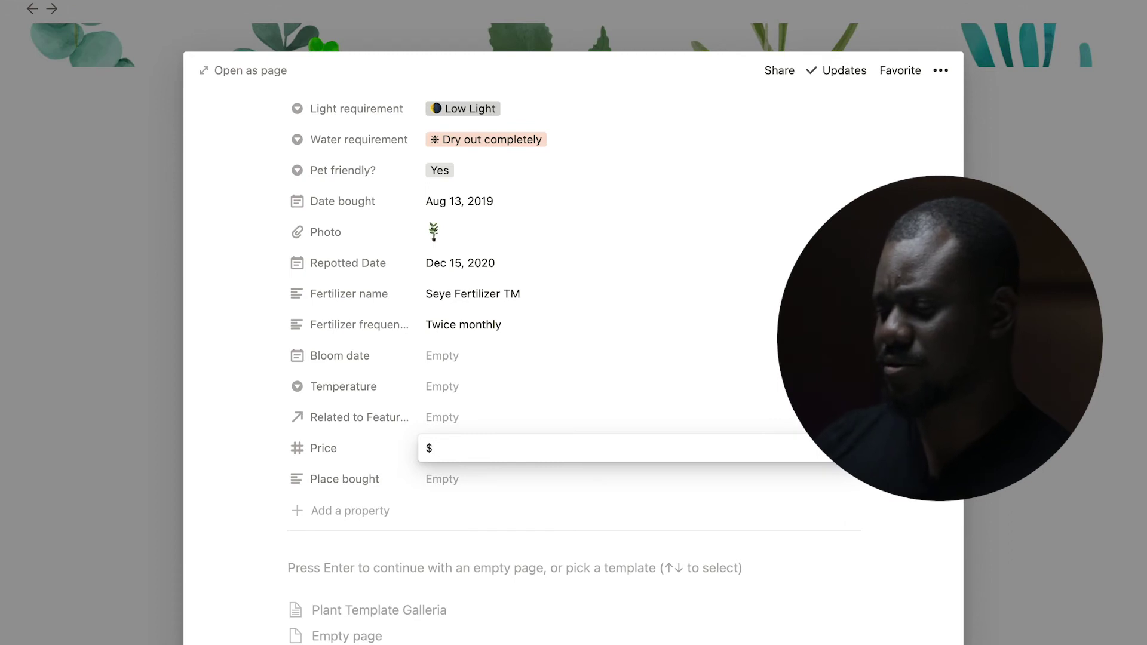
key("Return")
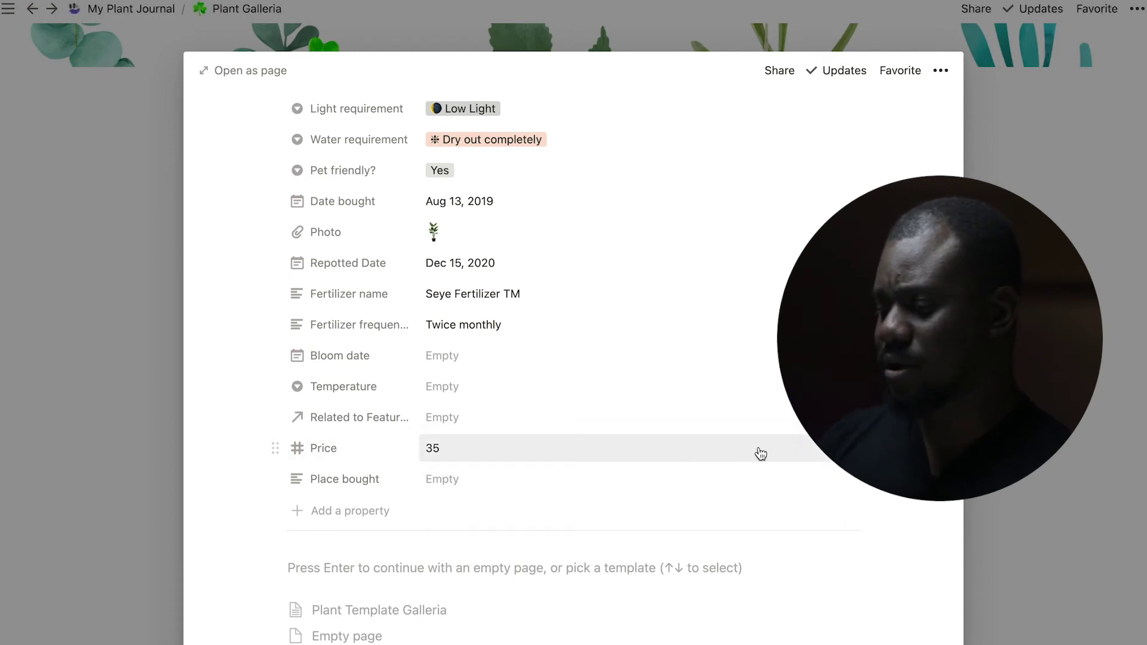
left_click(801, 454)
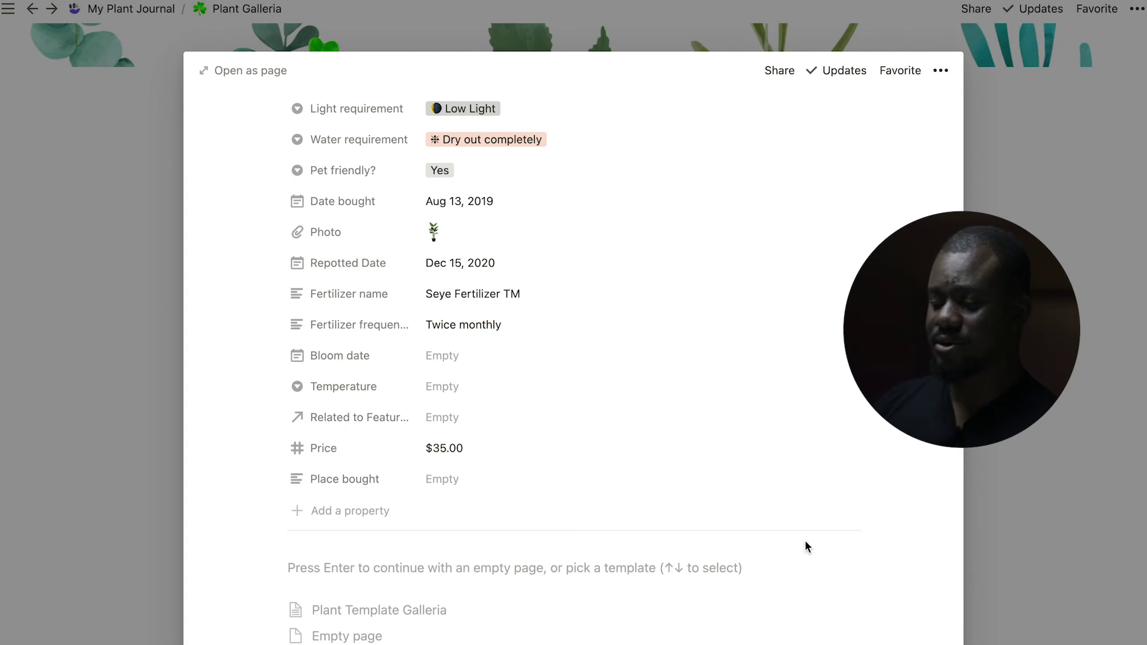
- Enter "Foliahom" as the place where the plant was bought
left_click(480, 478)
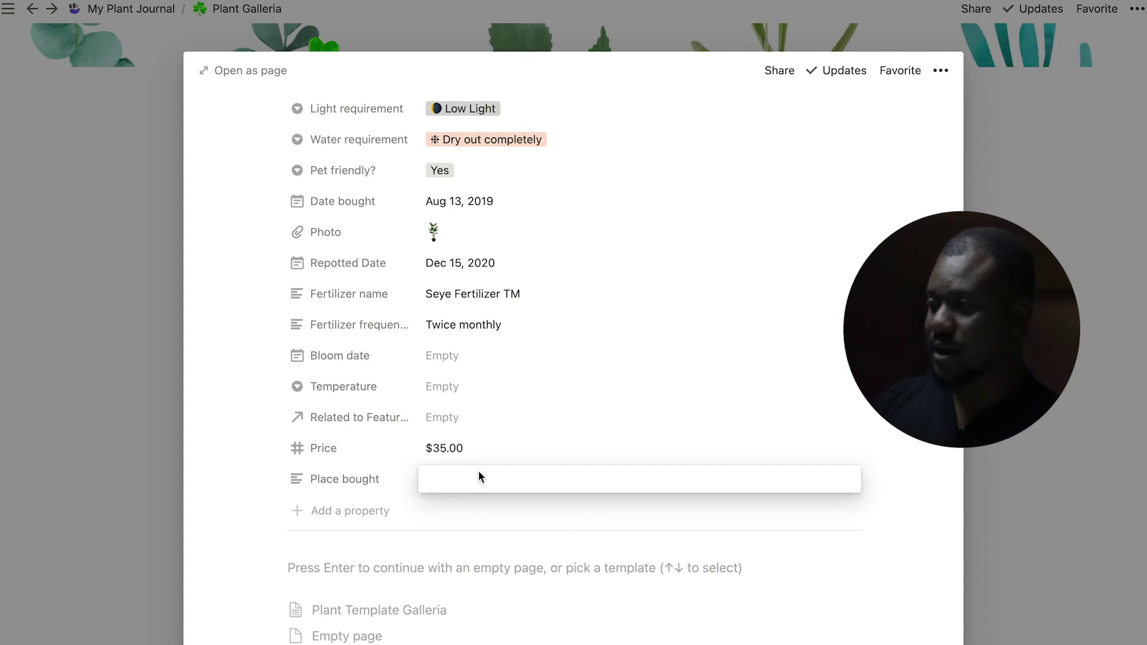
type("Foliahom")
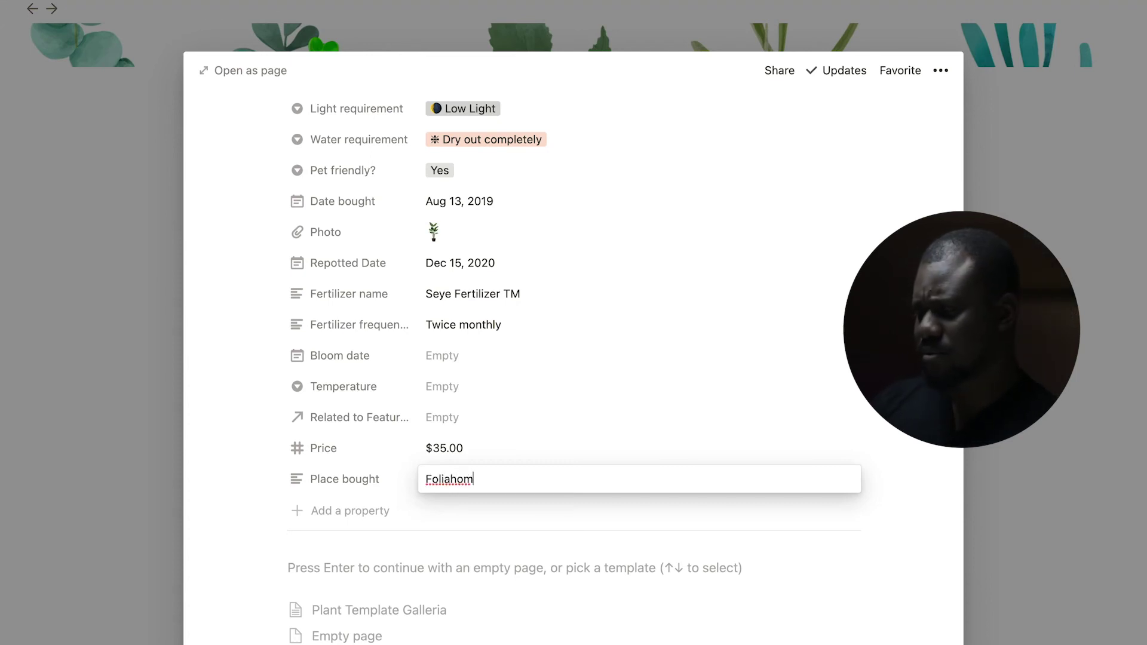
left_click(889, 485)
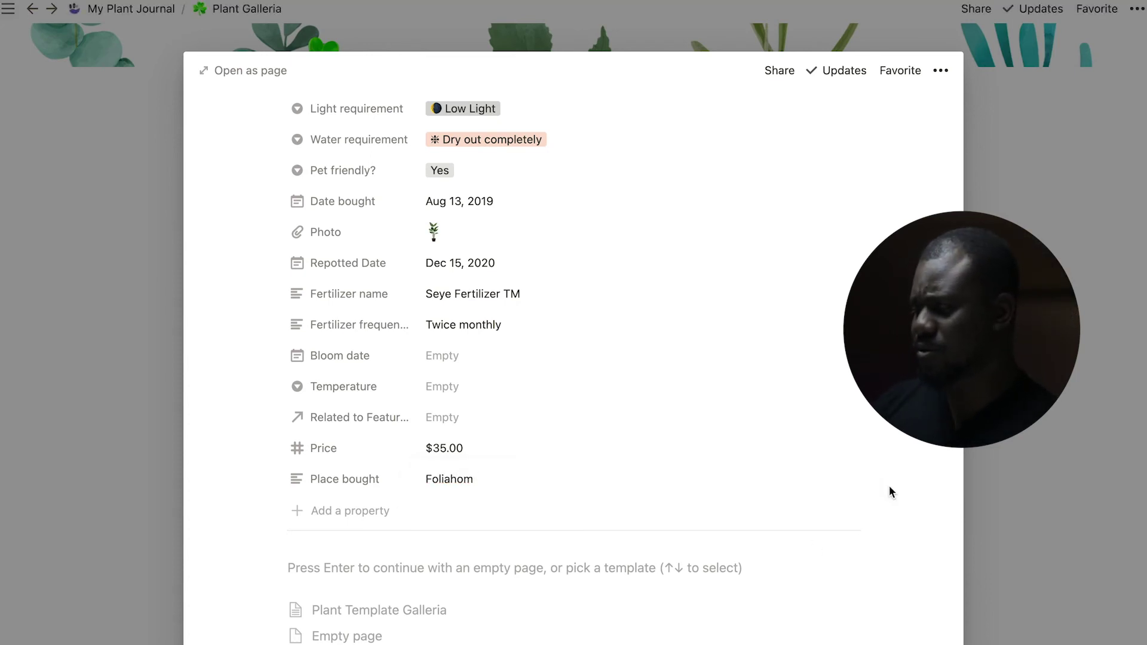
- Review all properties of the Chinese Evergreen entry and close it
scroll(705, 430, "up", 2)
scroll(568, 398, "up", 2)
scroll(568, 399, "down", 7)
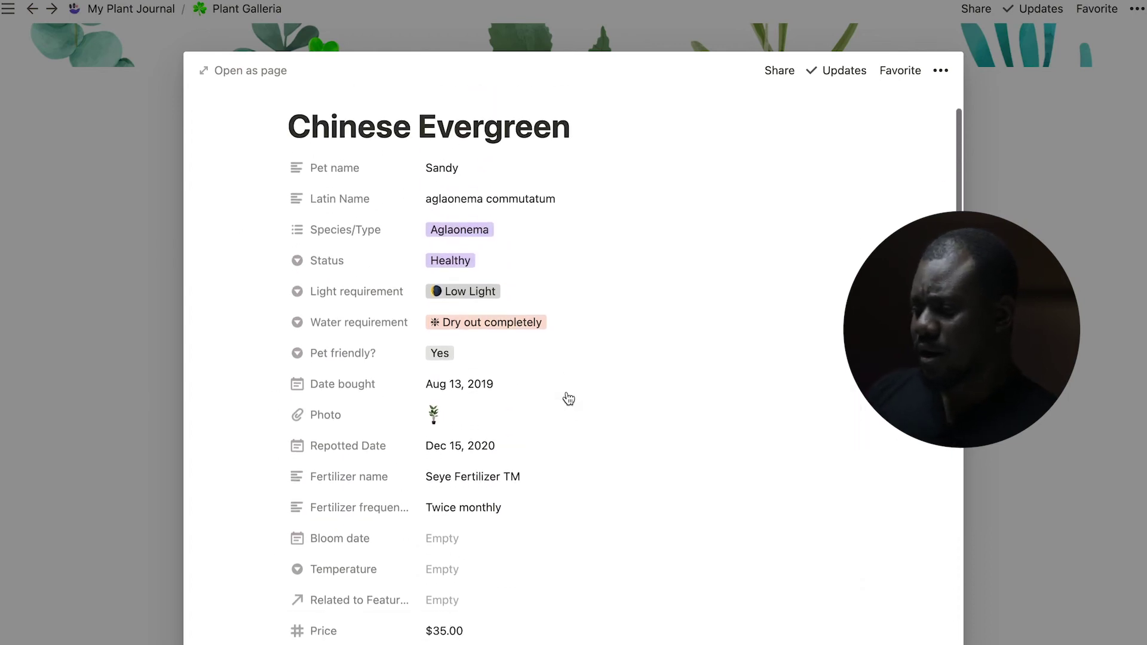
scroll(568, 398, "up", 5)
scroll(568, 398, "down", 5)
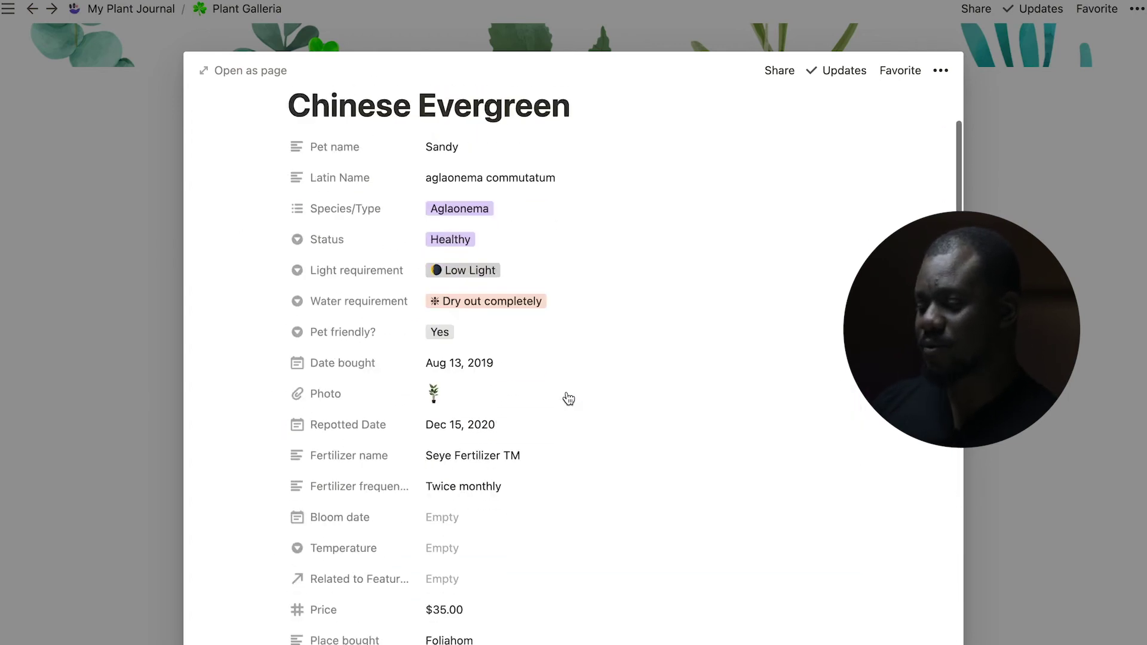
scroll(567, 398, "up", 5)
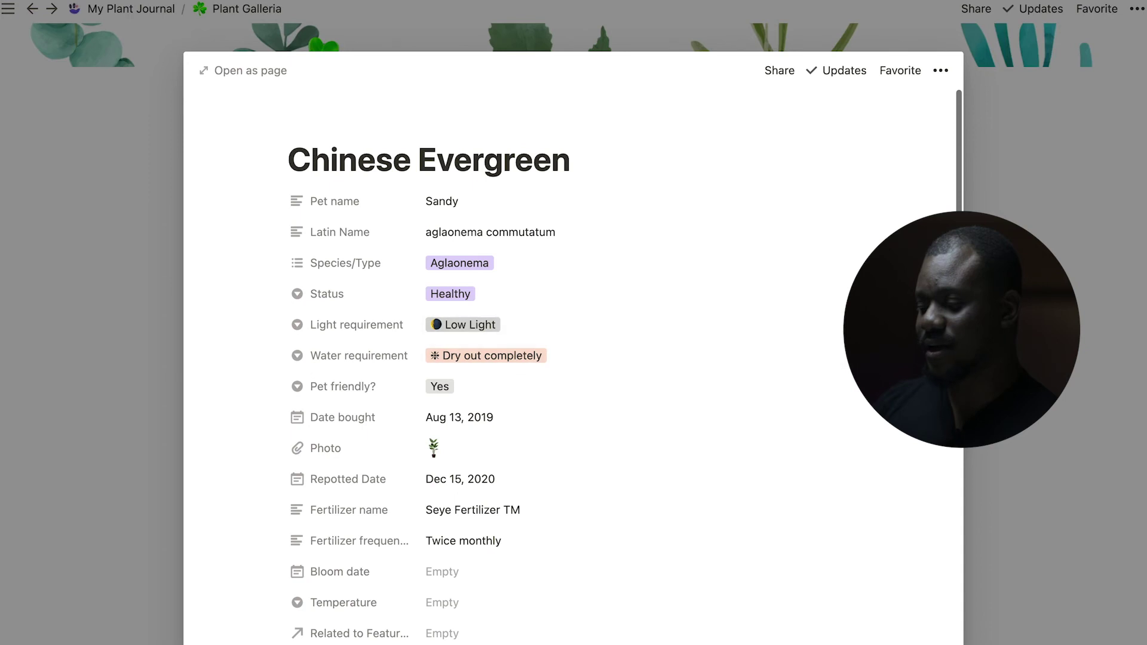
key("Escape")
- Look through the My Plant Journal page from its introduction to the Special Attention section and back to the new-plant link
scroll(668, 462, "down", 3)
scroll(760, 428, "up", 2)
scroll(754, 418, "up", 2)
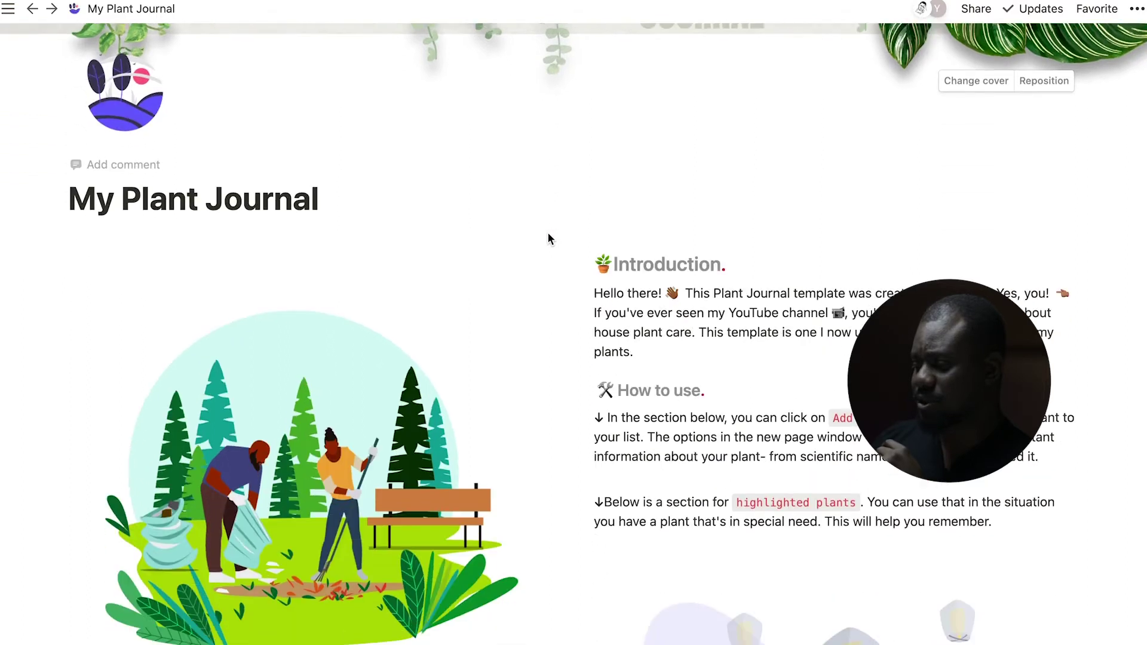
scroll(547, 232, "down", 15)
scroll(548, 233, "down", 4)
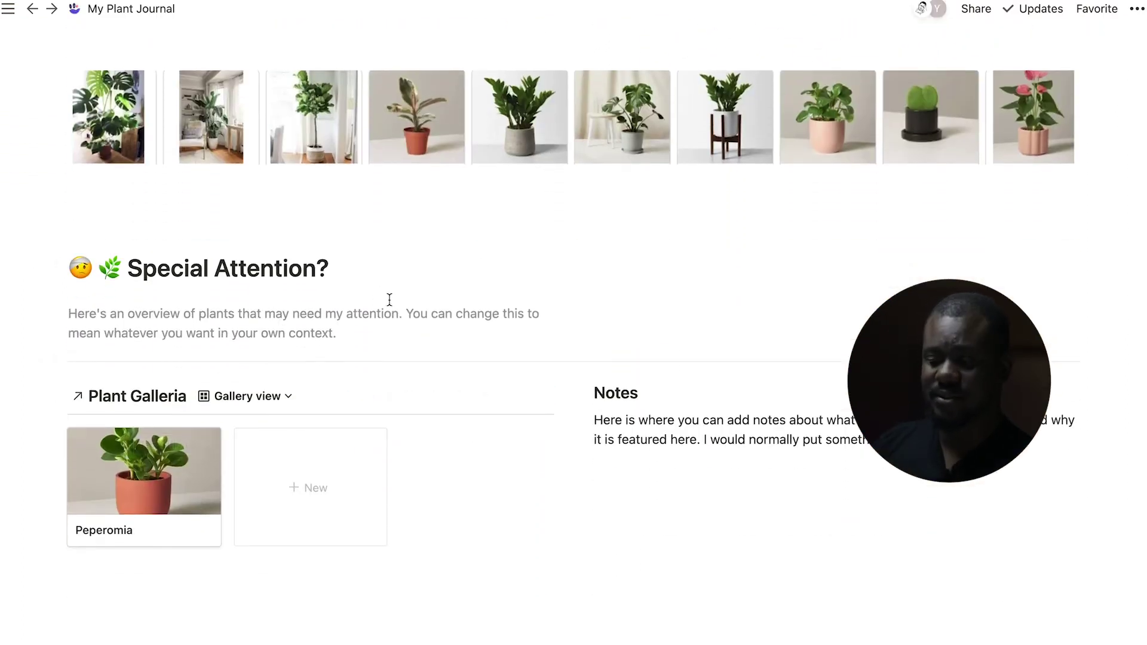
scroll(389, 300, "up", 15)
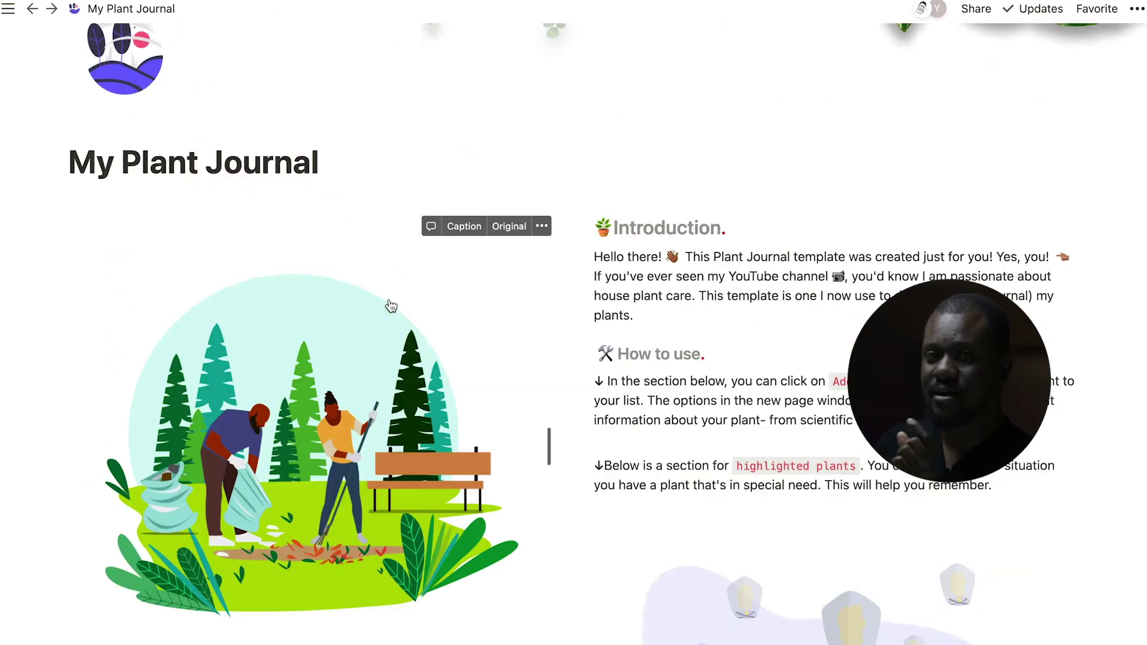
scroll(390, 306, "up", 3)
scroll(269, 317, "down", 10)
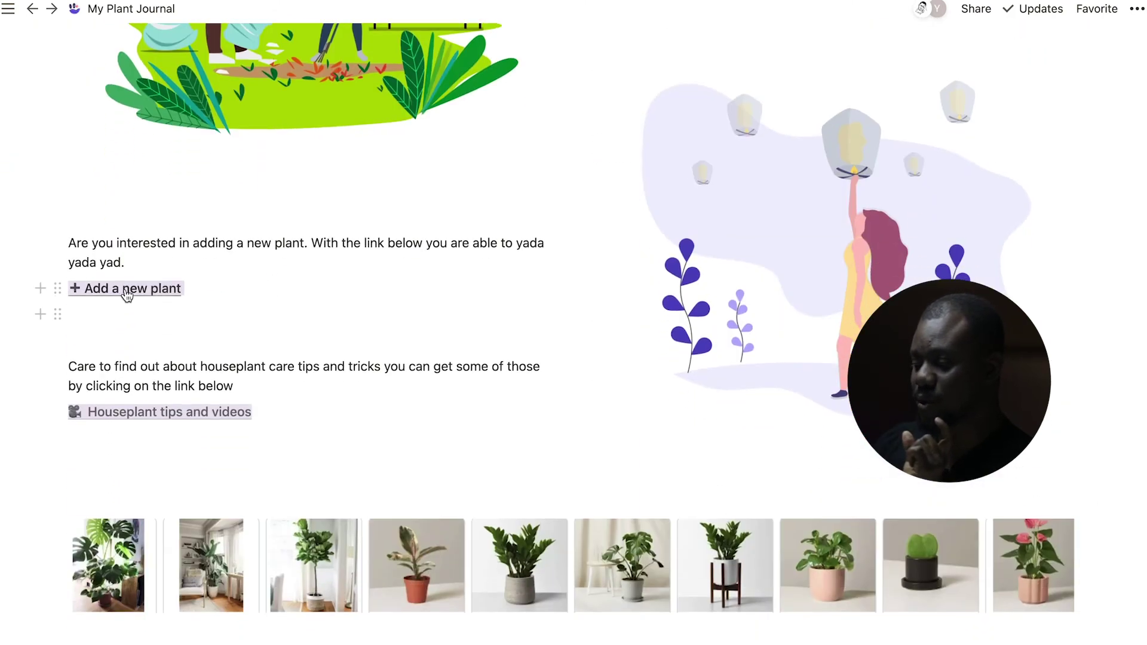
- Reopen the Chinese Evergreen entry in the Plant Galleria, change its status to Featured and close it
left_click(125, 290)
scroll(654, 427, "down", 6)
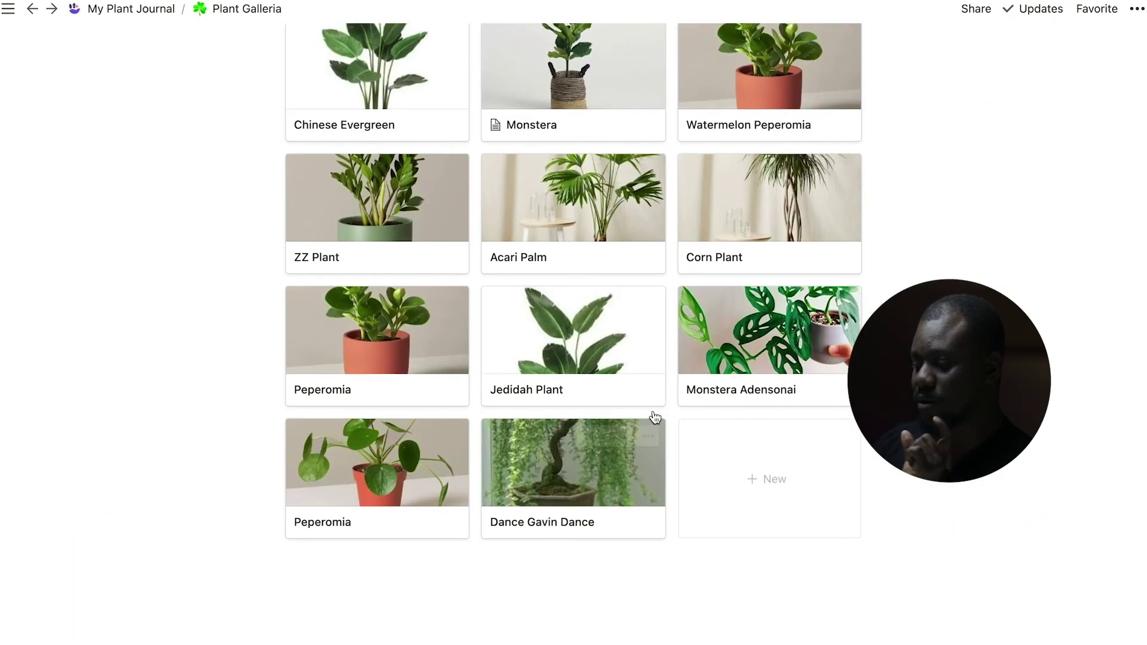
scroll(893, 204, "up", 5)
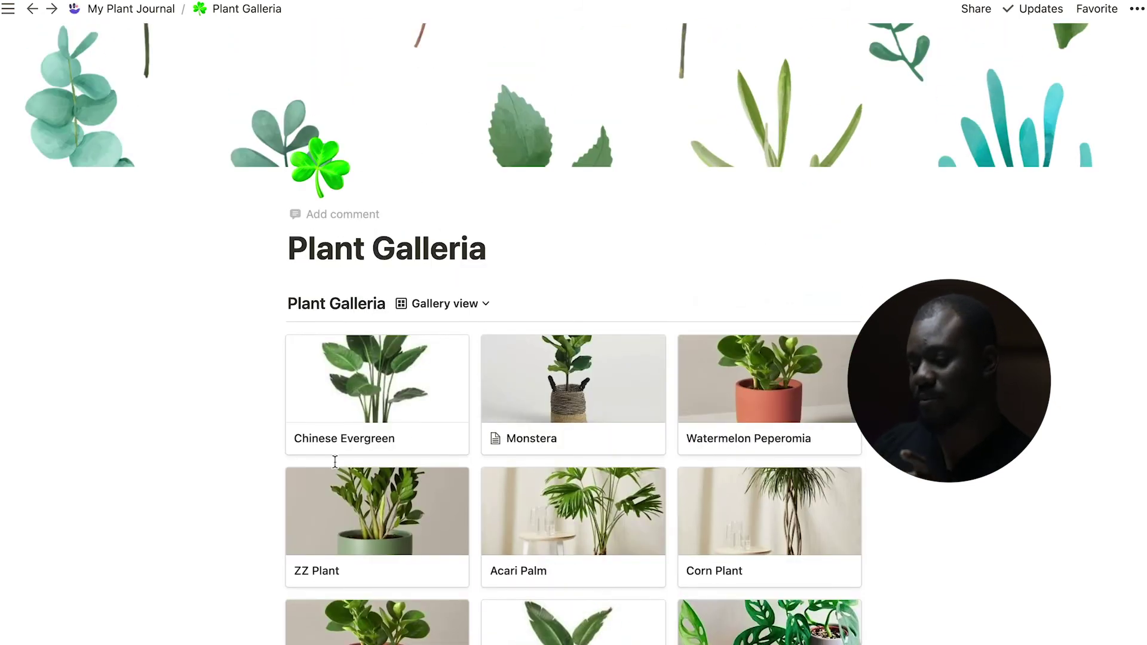
left_click(371, 388)
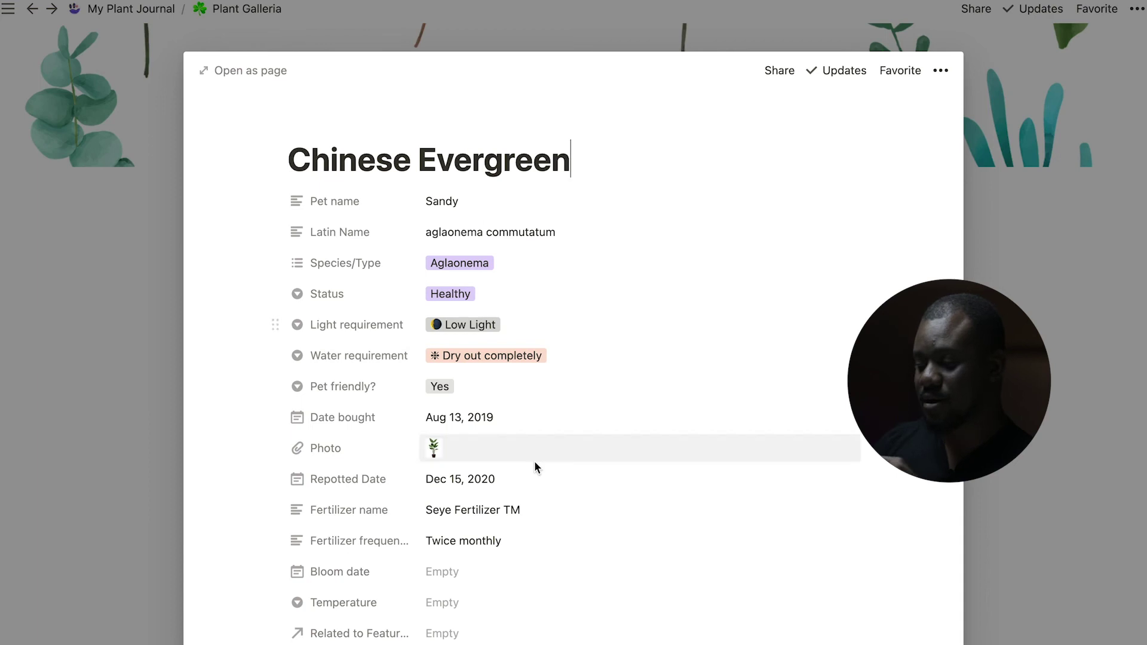
left_click(492, 295)
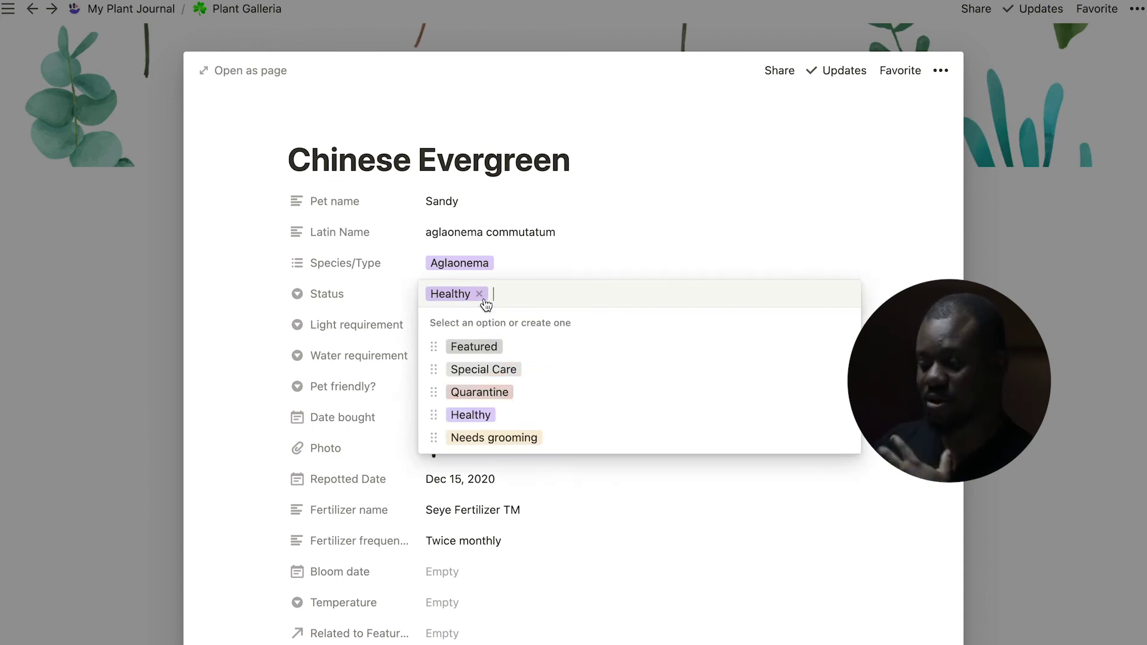
left_click(484, 347)
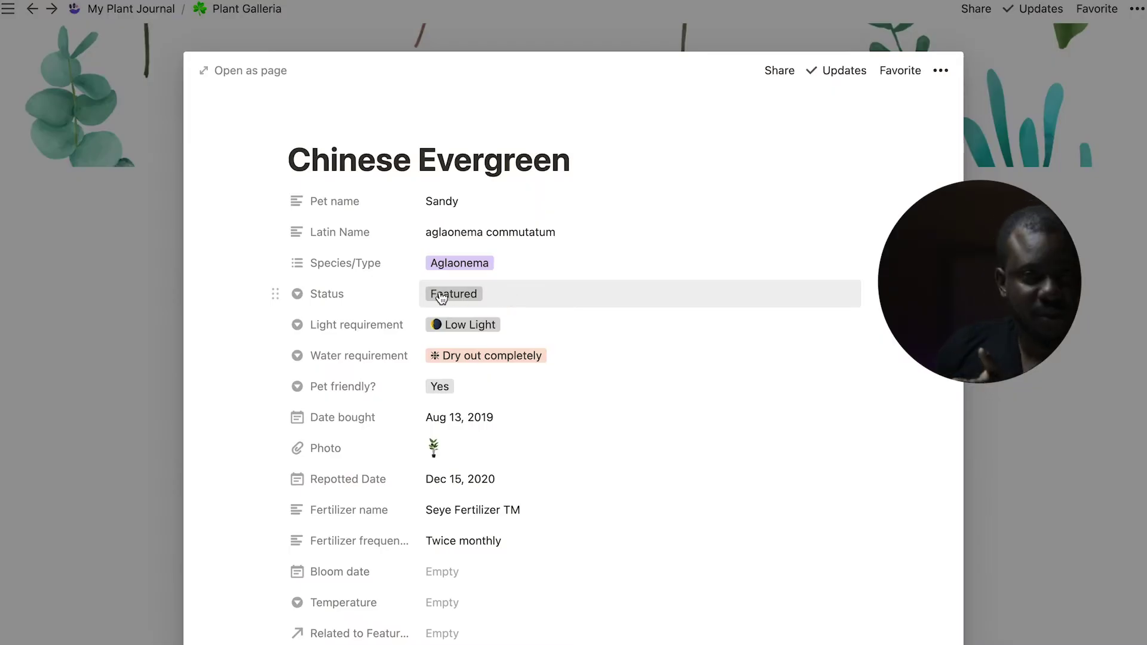
key("Escape")
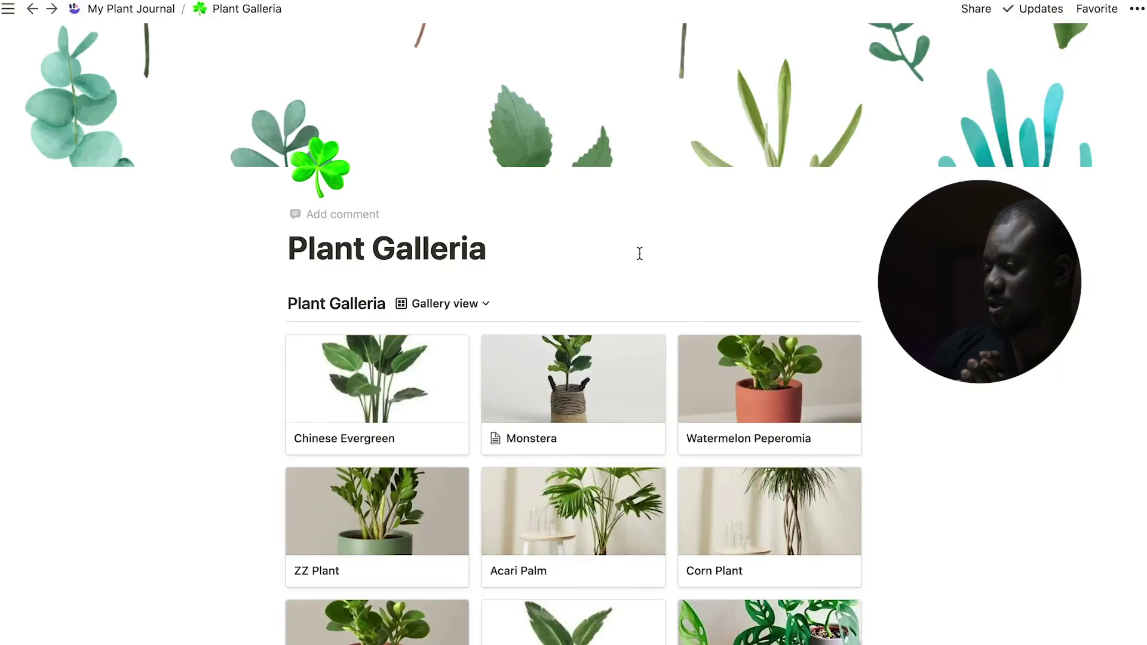
- Return to the My Plant Journal page and check the Special Attention gallery for the Chinese Evergreen
scroll(282, 108, "up", 2)
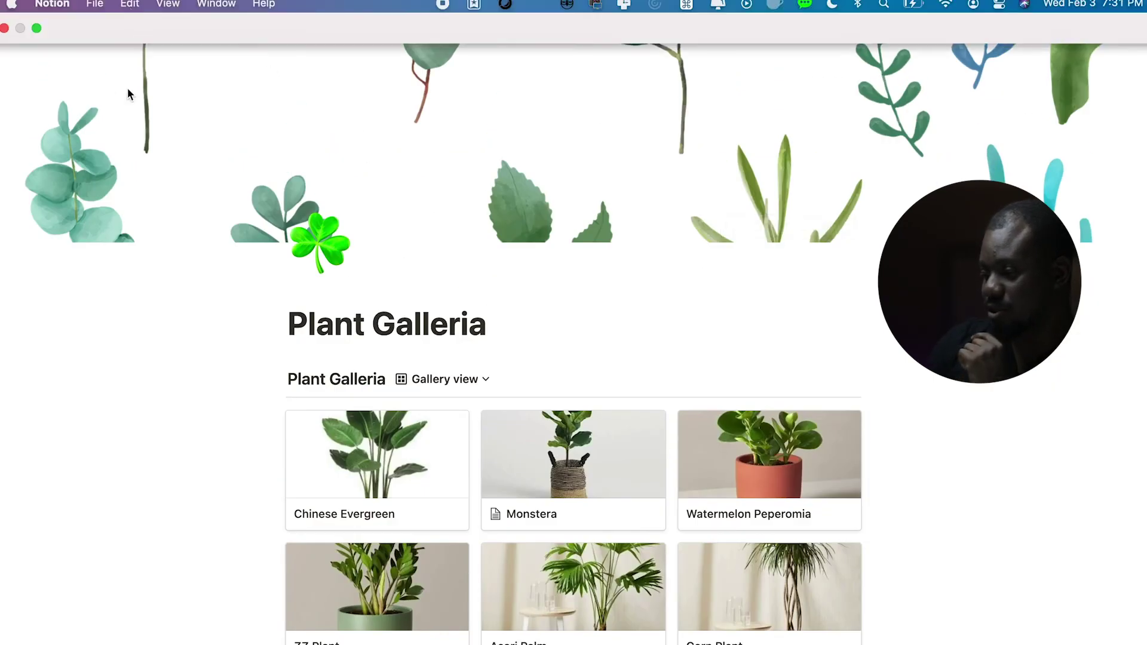
left_click(129, 7)
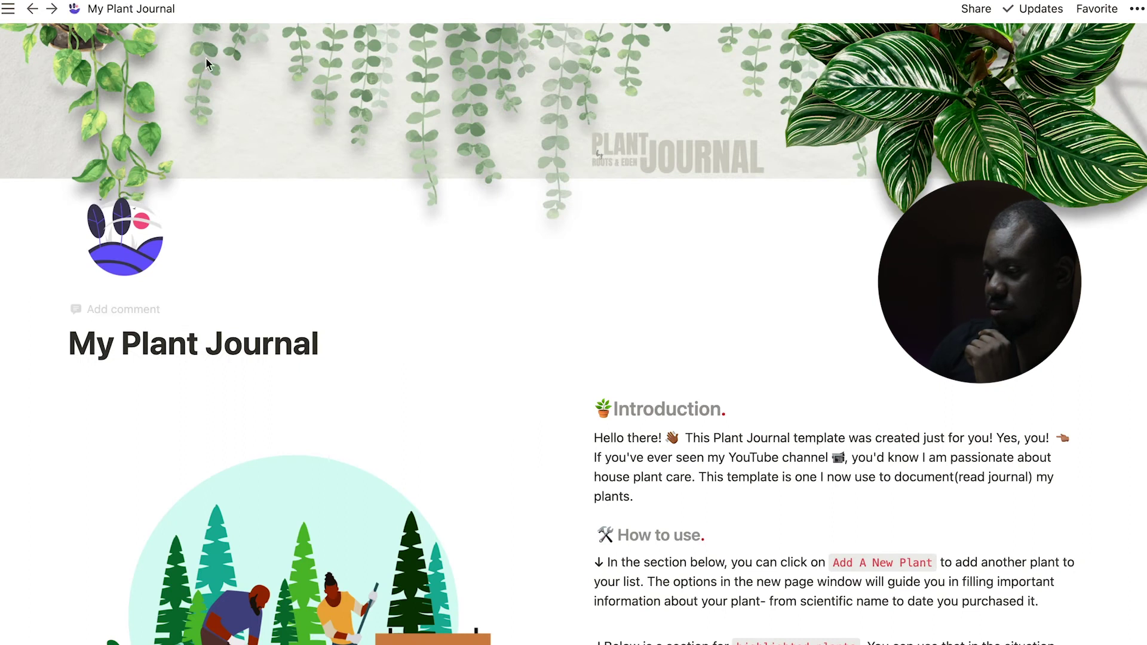
scroll(285, 195, "down", 10)
scroll(285, 198, "down", 10)
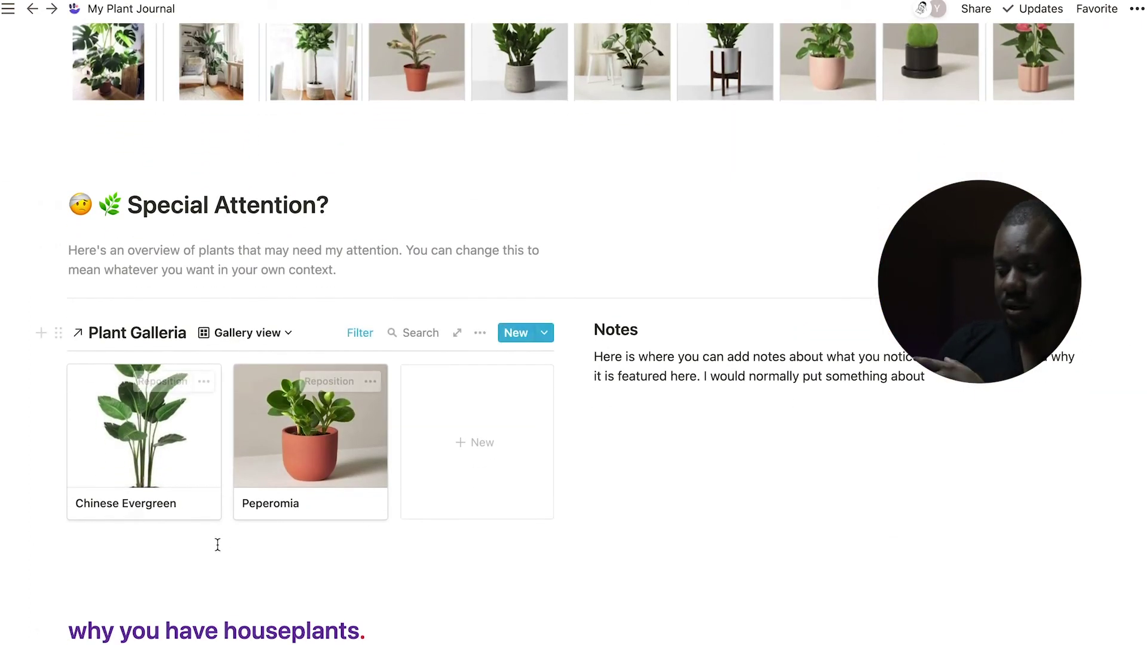
scroll(621, 399, "up", 1)
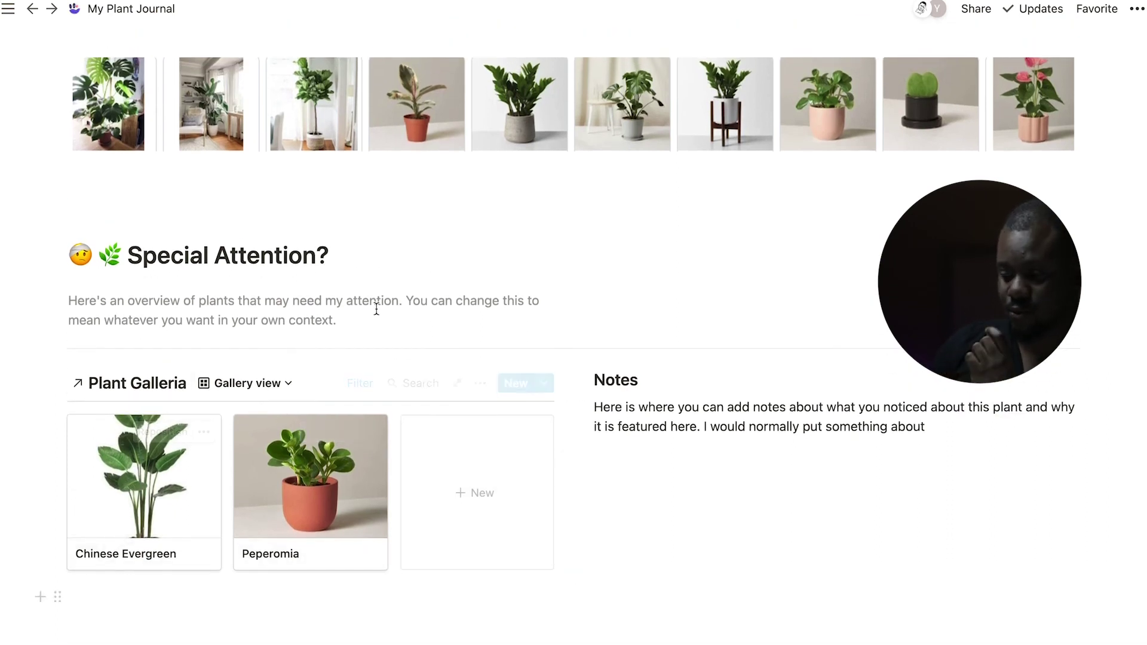
- Look over the journal page's introduction, how-to-use text and the links for adding plants and houseplant tips
scroll(546, 517, "up", 7)
scroll(548, 517, "up", 10)
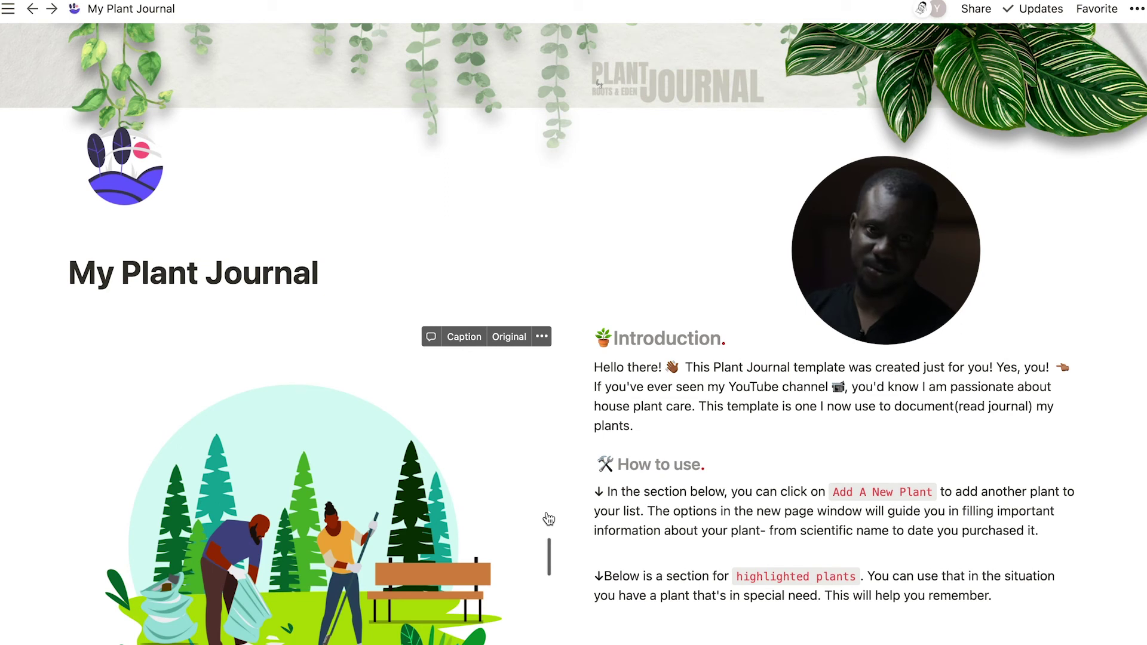
scroll(549, 518, "up", 2)
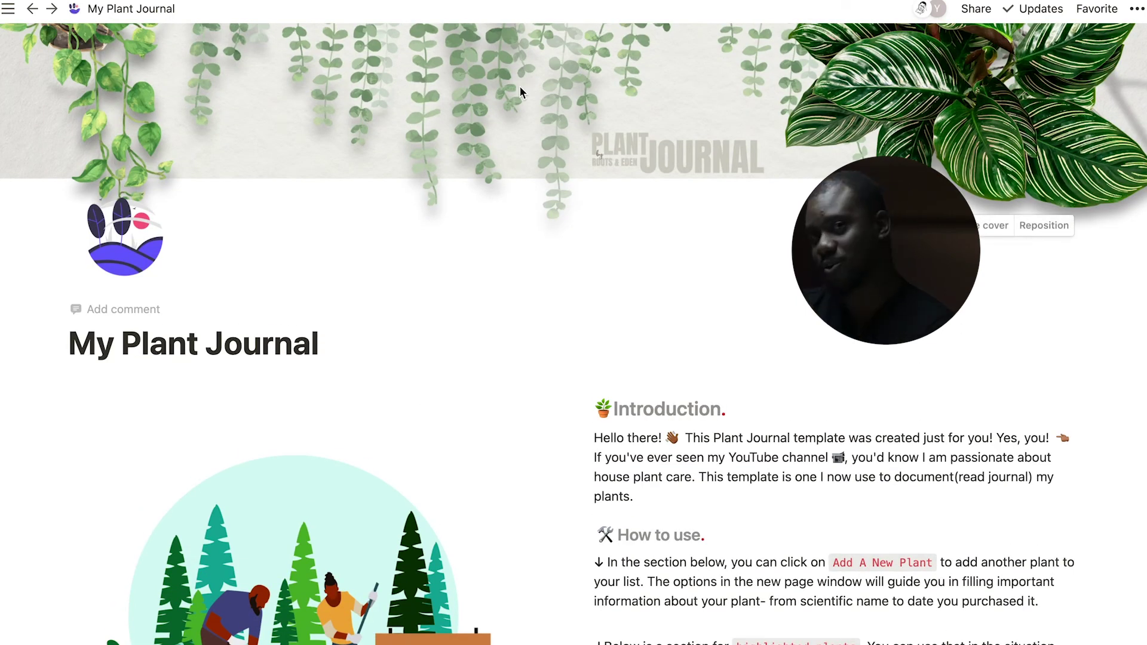
scroll(520, 91, "down", 10)
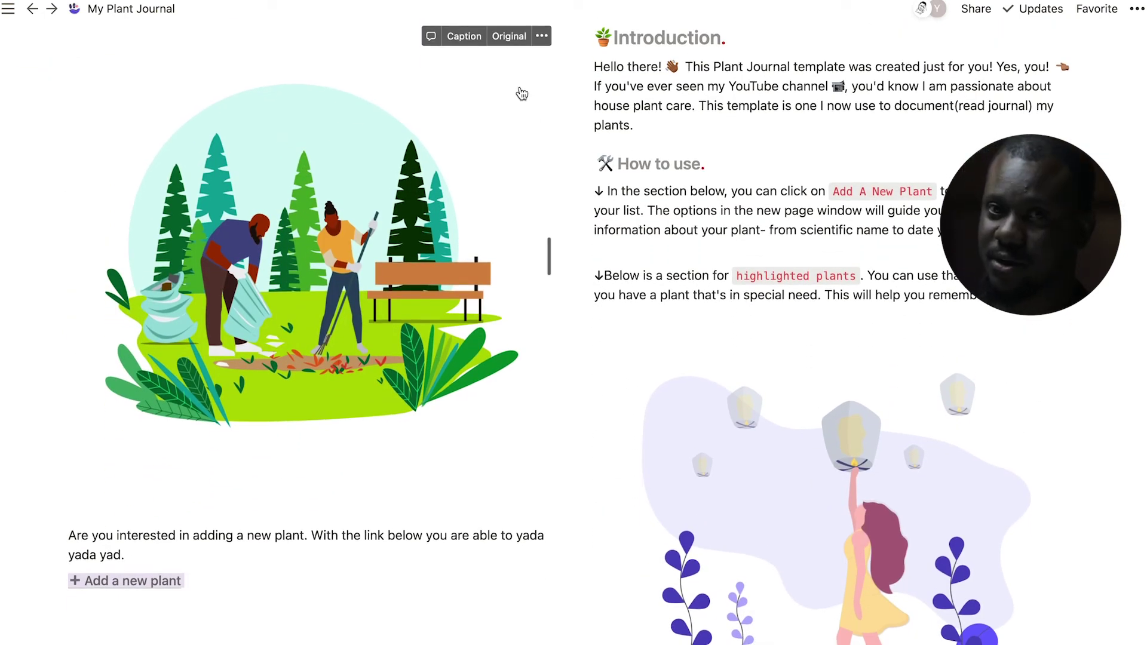
scroll(521, 93, "down", 6)
scroll(521, 94, "down", 2)
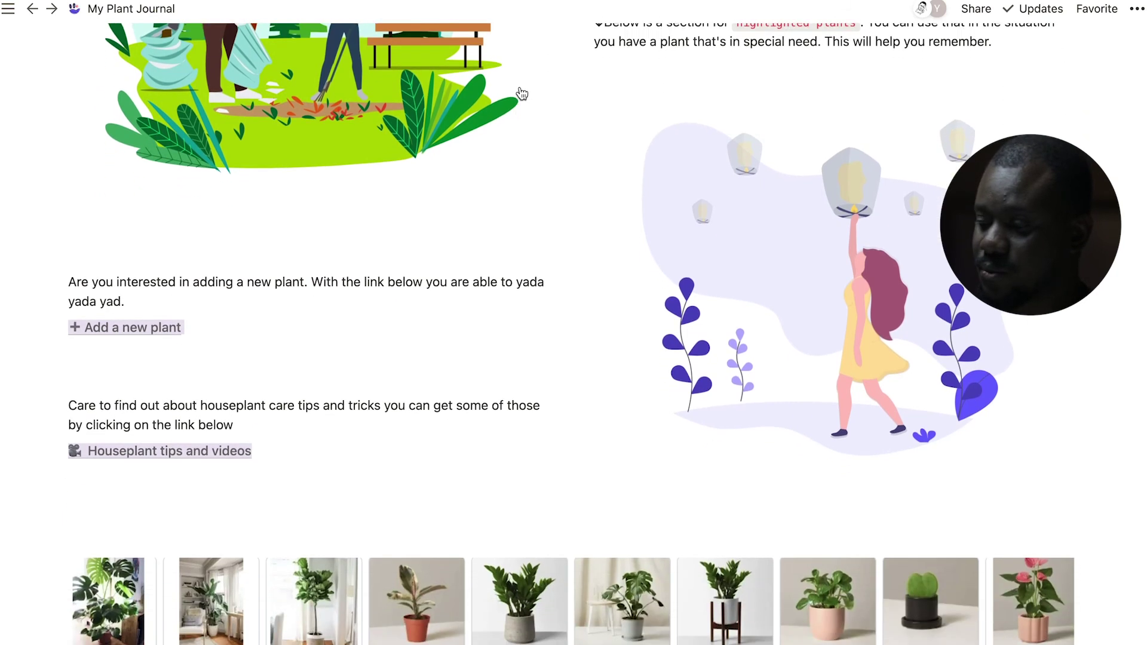